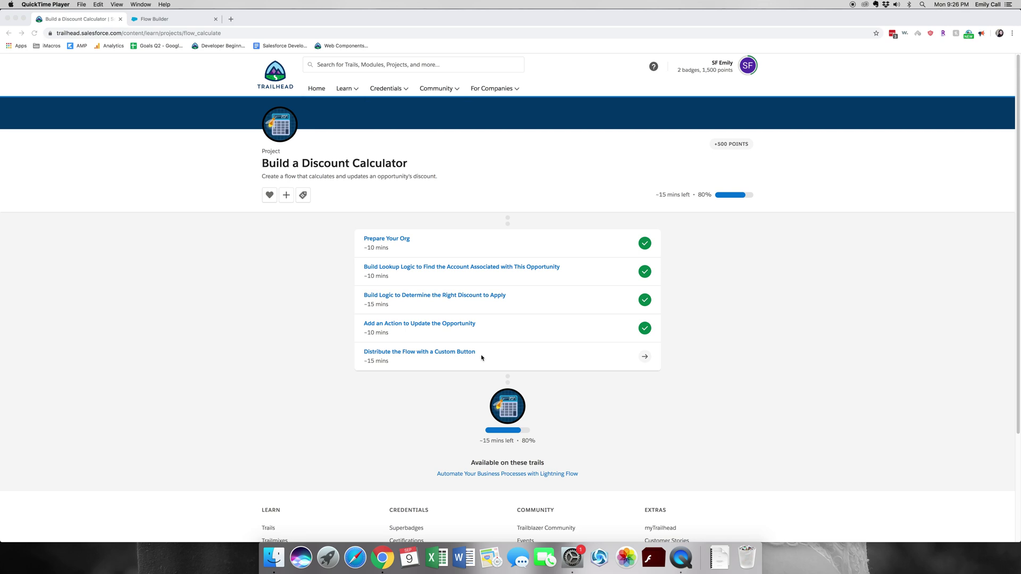
# - Open Trailhead's 'Distribute the Flow with a Custom Button' unit and check the flow in Flow Builder
pyautogui.click(649, 362)
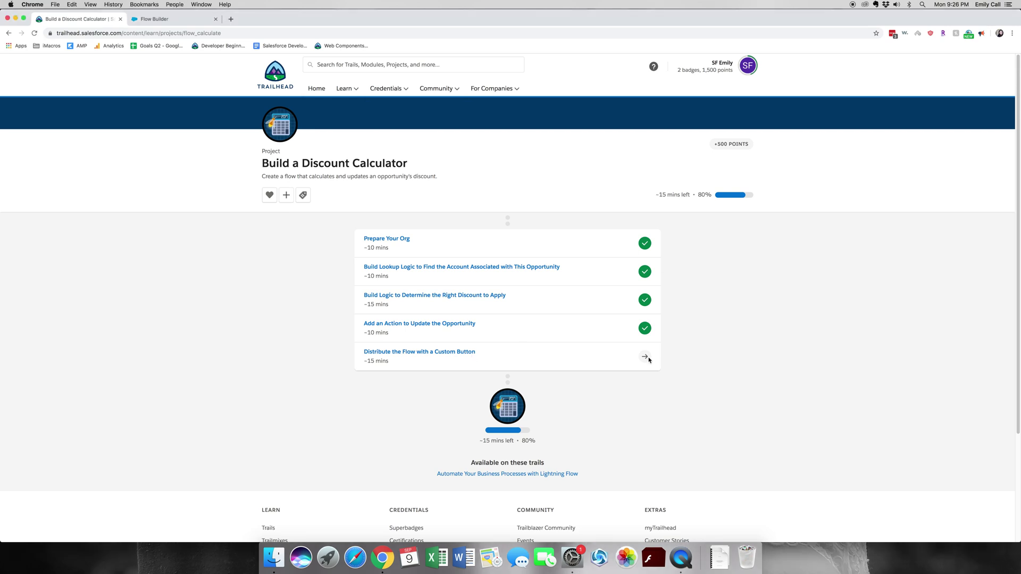
pyautogui.click(649, 362)
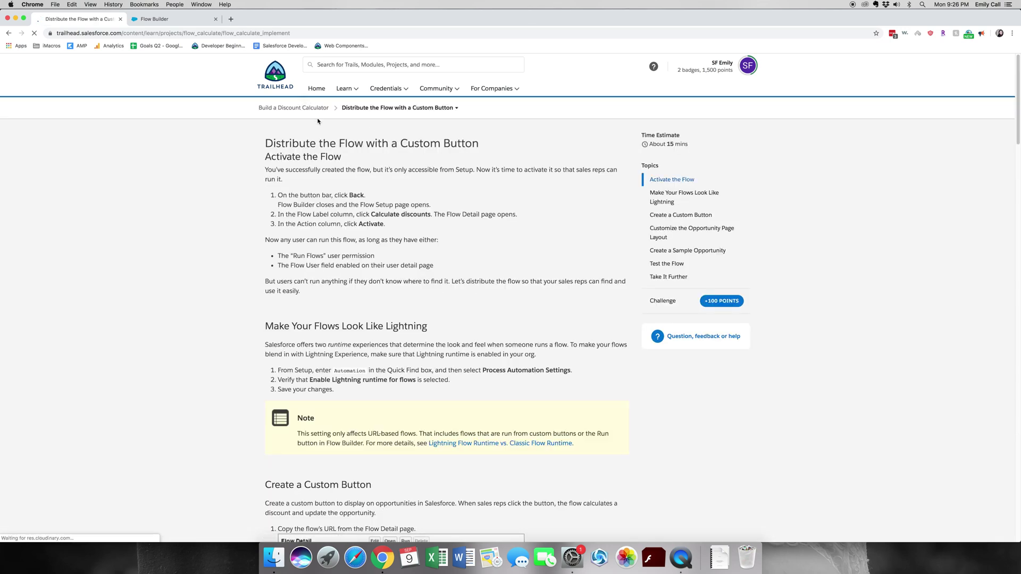
pyautogui.click(168, 19)
# - Activate the Calculate discounts flow and copy its URL, /flow/Calculate_discounts
pyautogui.click(80, 18)
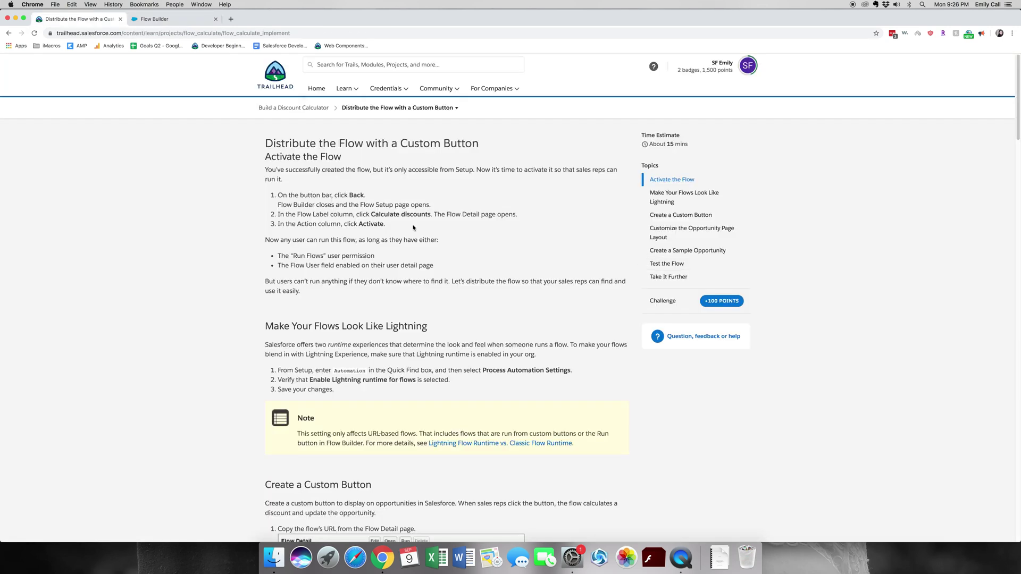
pyautogui.click(160, 19)
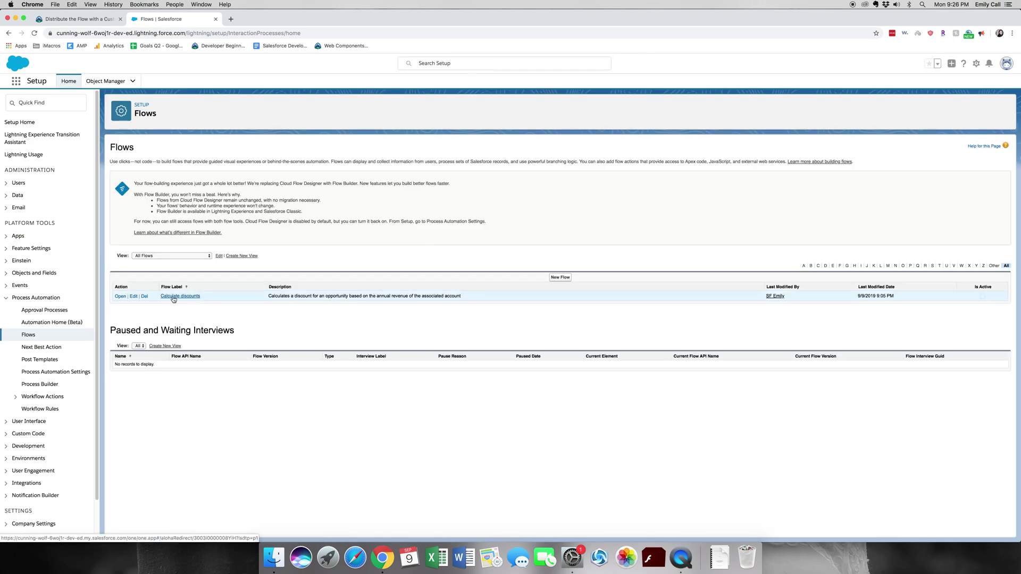
pyautogui.click(173, 298)
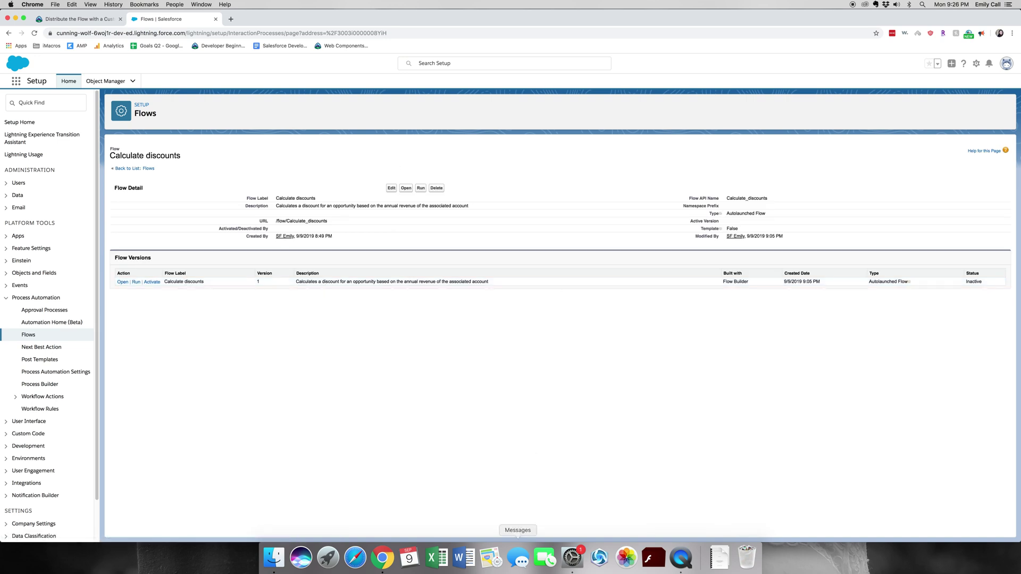
pyautogui.click(151, 283)
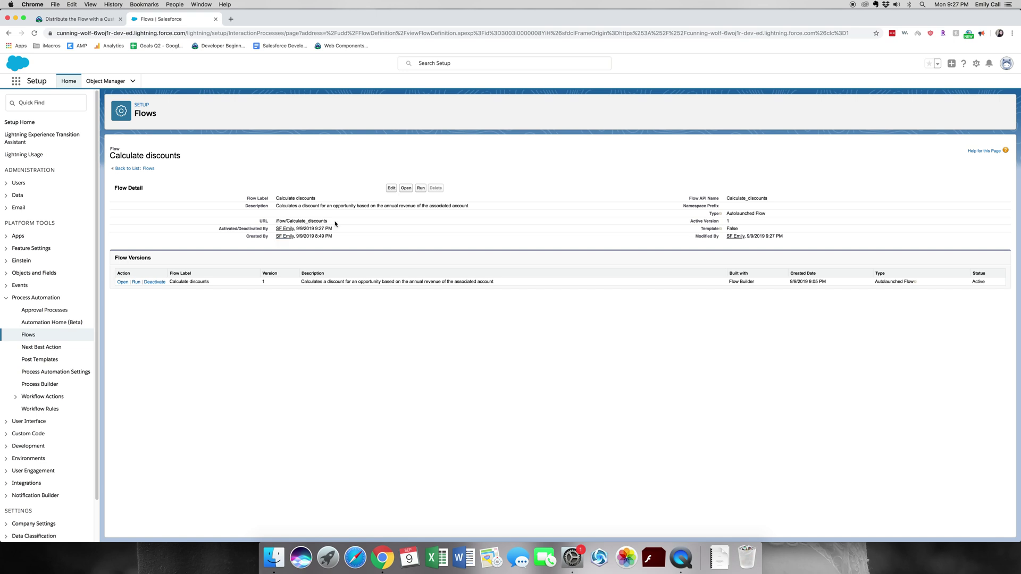
pyautogui.moveTo(335, 224); pyautogui.dragTo(276, 222)
pyautogui.press('super+c')
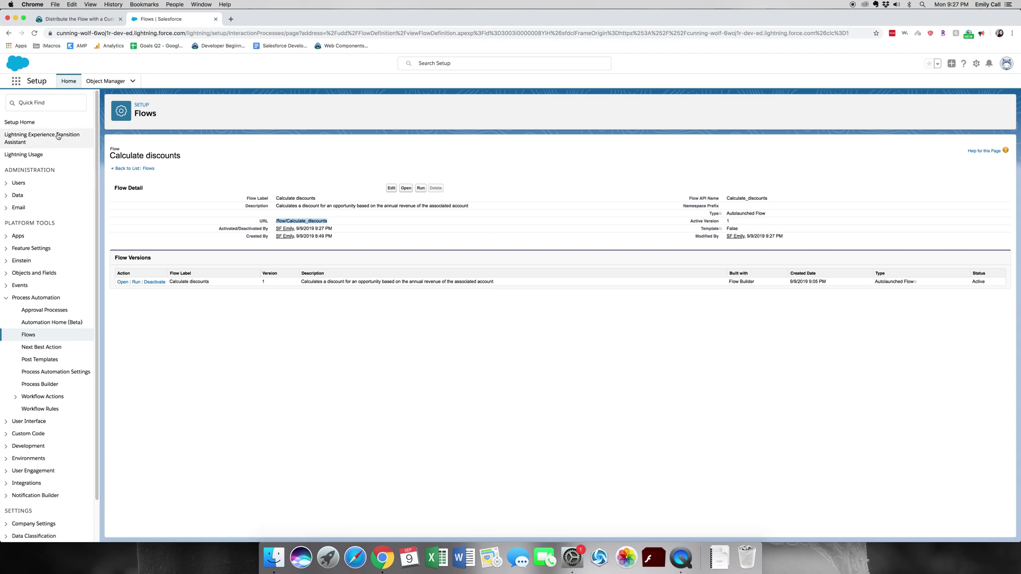
# - Find Process Automation Settings via 'Automation', confirm Lightning runtime for flows is enabled, and save
pyautogui.click(51, 105)
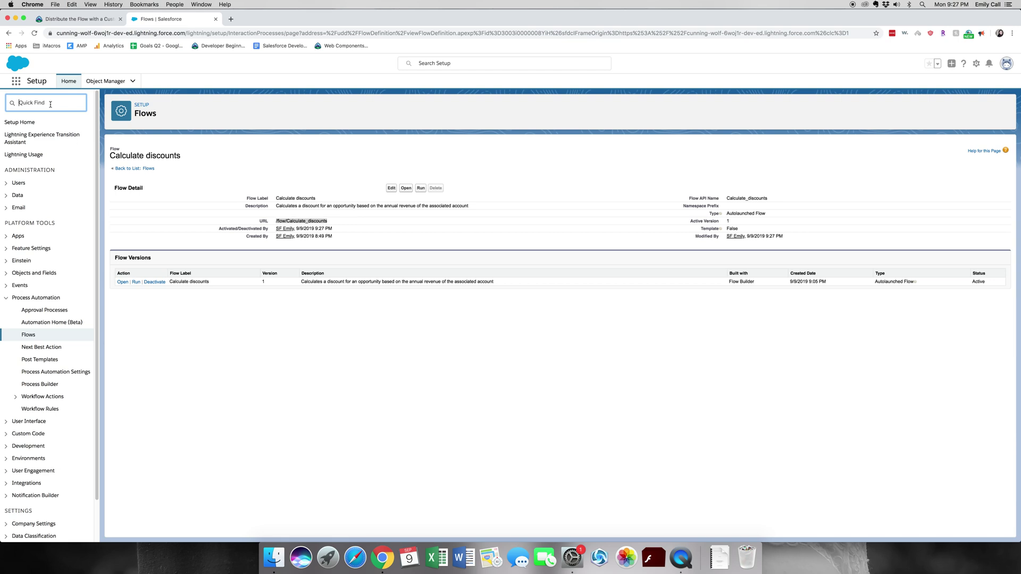
pyautogui.write('Automation')
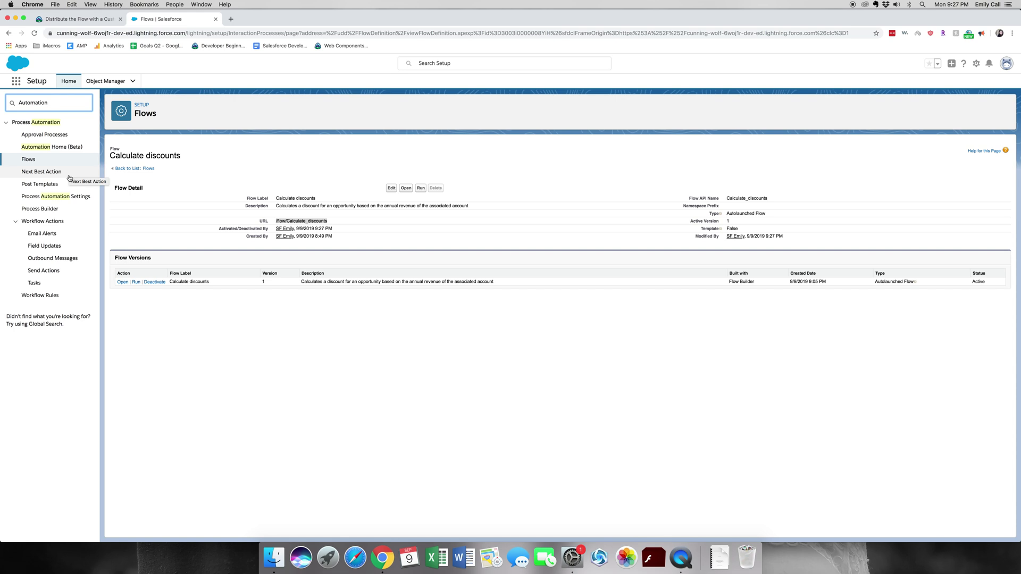
pyautogui.click(69, 198)
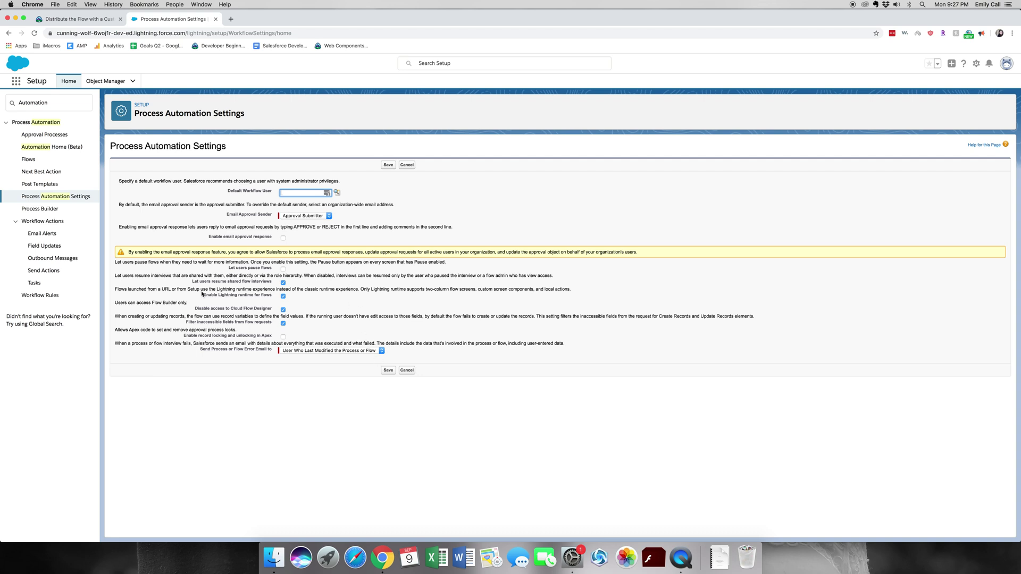
pyautogui.moveTo(204, 295); pyautogui.dragTo(218, 296)
pyautogui.moveTo(218, 297); pyautogui.dragTo(247, 298)
pyautogui.click(388, 369)
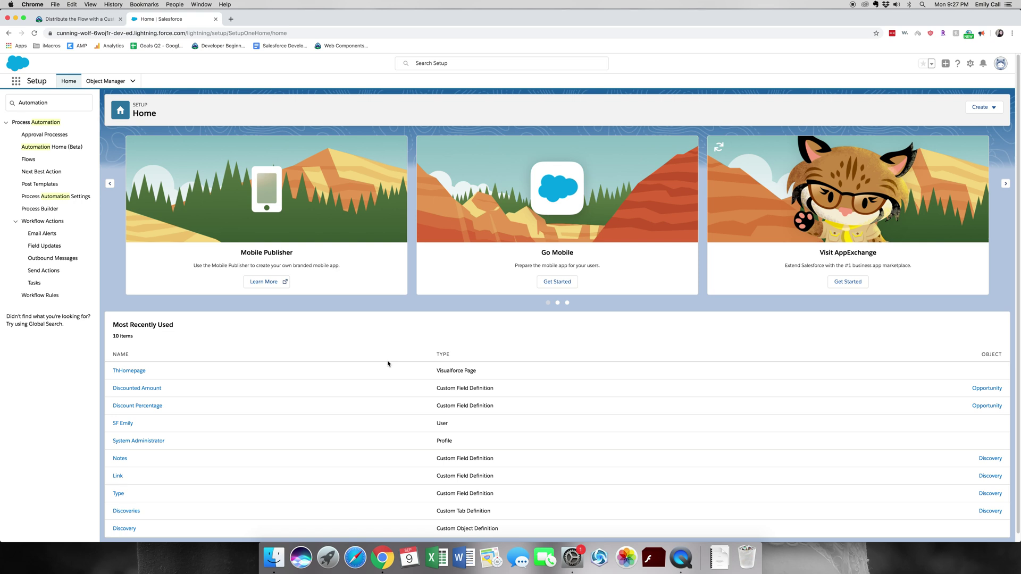
# - Start a new button or link from the Opportunity object's Buttons, Links, and Actions page
pyautogui.click(106, 81)
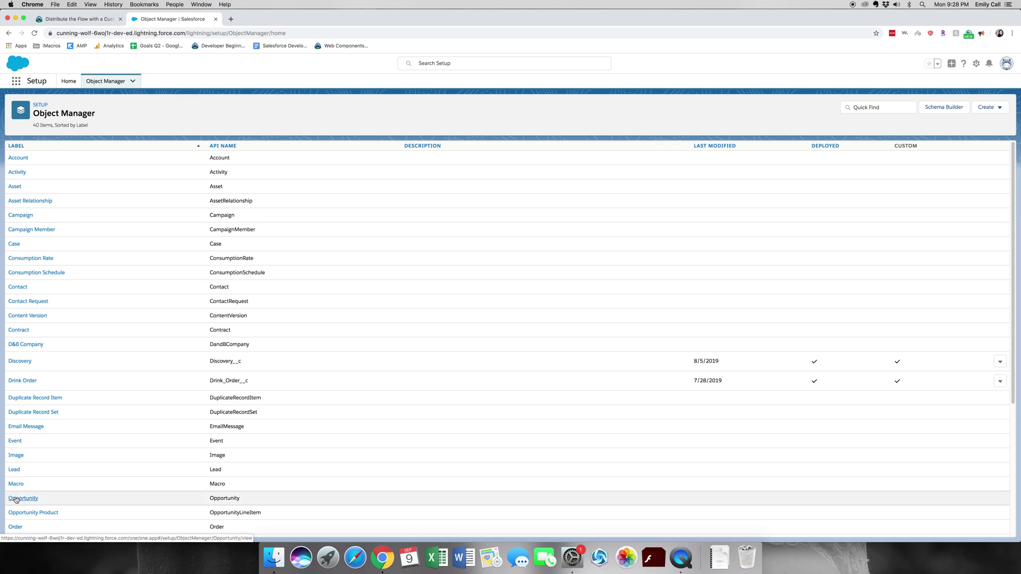
pyautogui.click(16, 499)
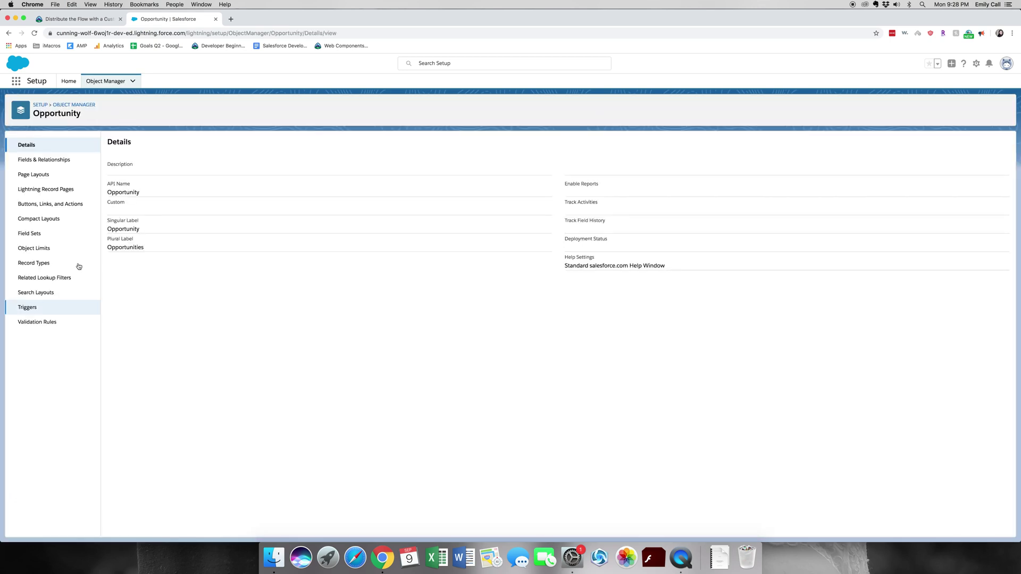
pyautogui.click(59, 207)
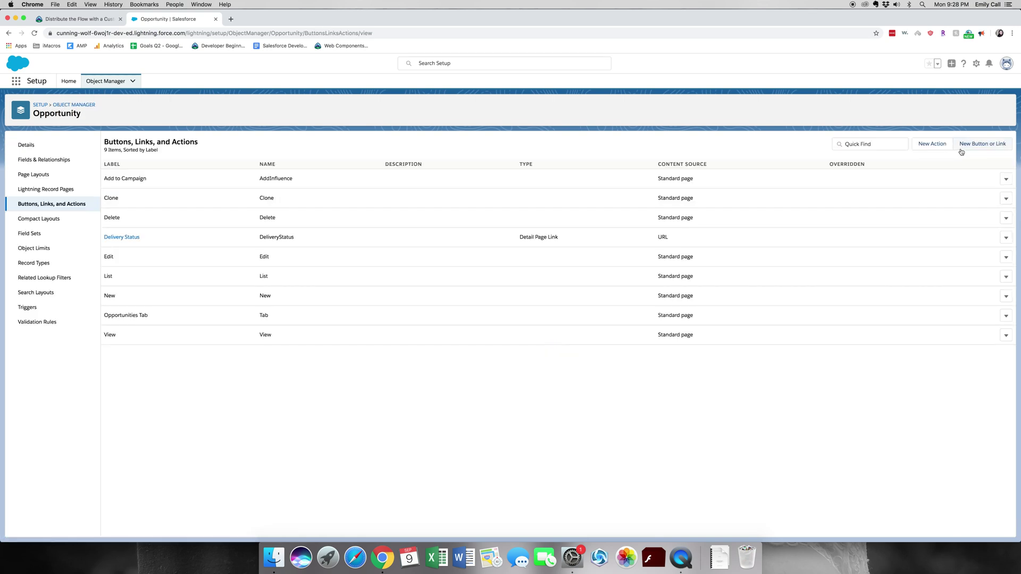
pyautogui.click(962, 150)
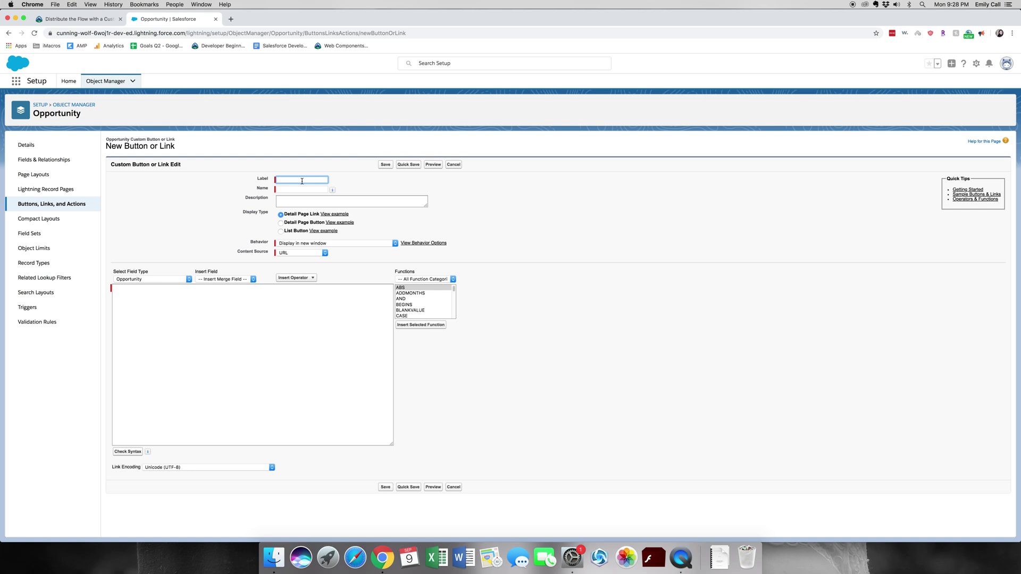
# - Label the button 'Calculate Discount' (name Calculate_Discount) and make it a Detail Page Button
pyautogui.write('Calculate Discount')
pyautogui.press('Tab')
pyautogui.press('Tab')
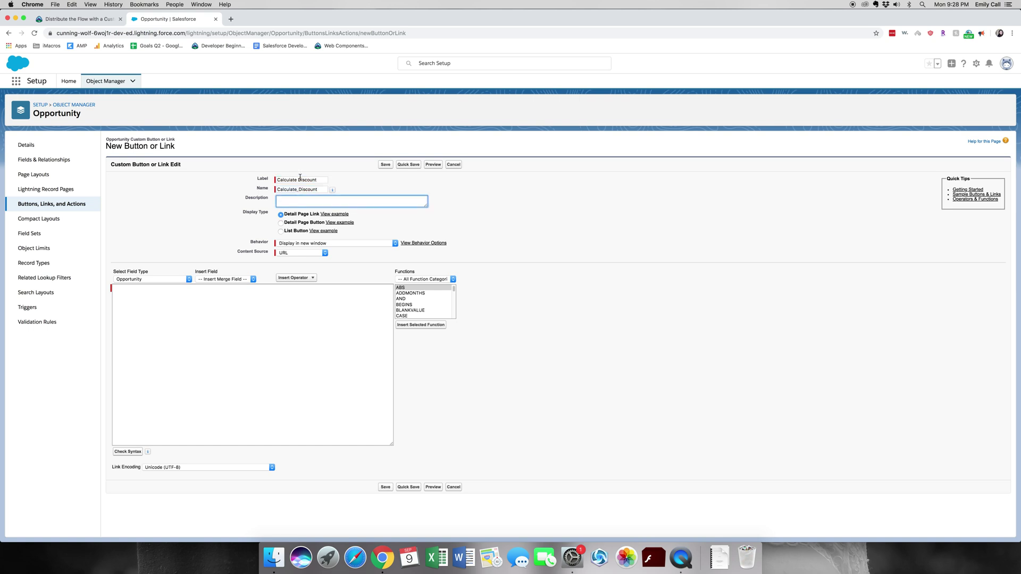
pyautogui.click(314, 222)
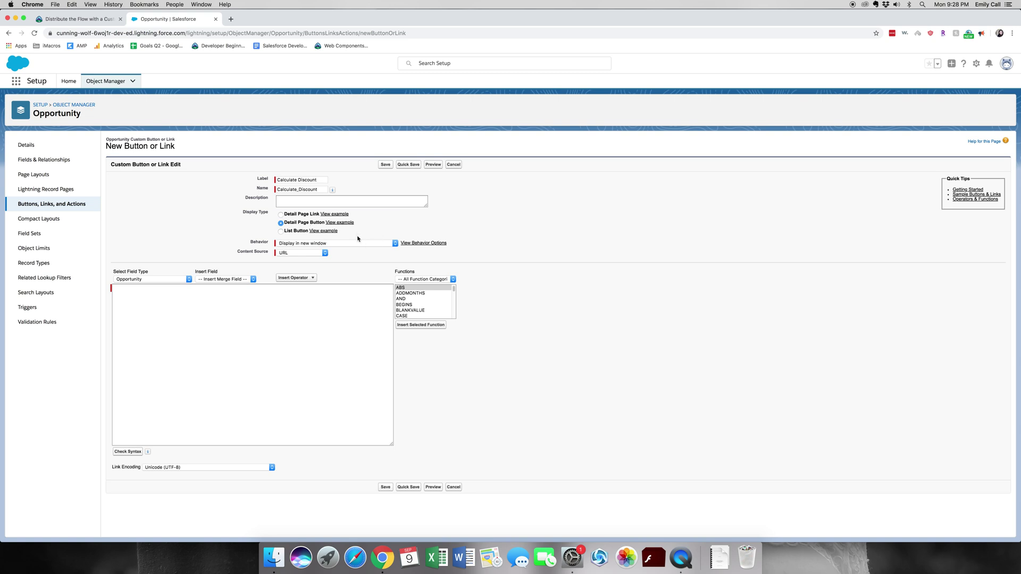
pyautogui.click(309, 202)
# - Copy the sample description from Trailhead into the button's description
pyautogui.click(53, 20)
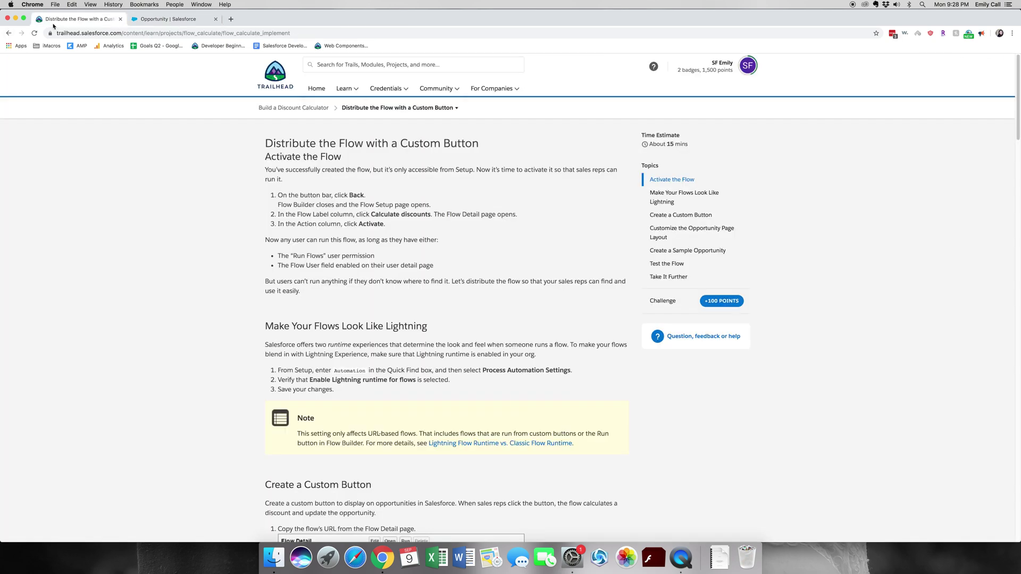
pyautogui.scroll(-10, 323, 424)
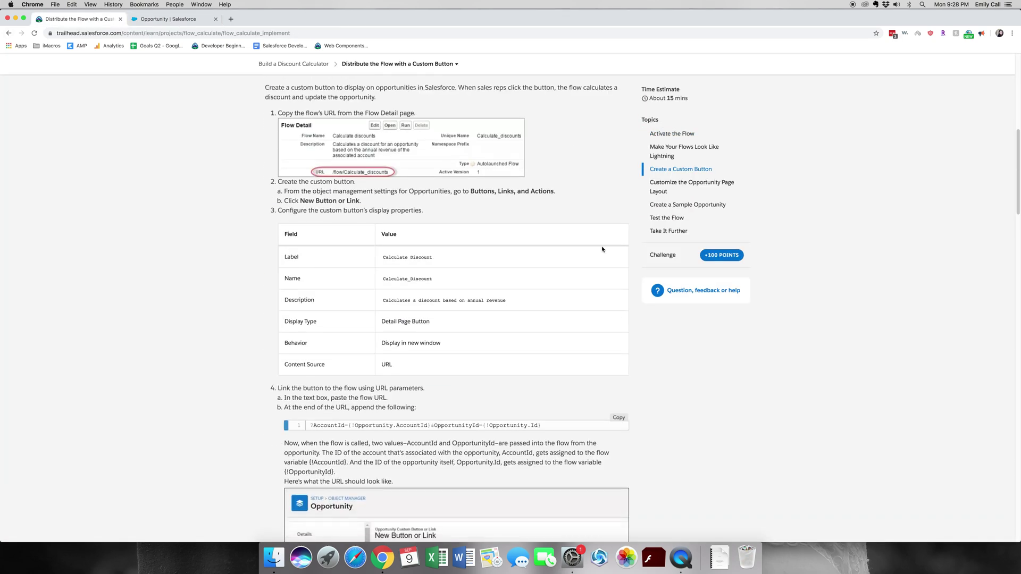
pyautogui.moveTo(508, 301); pyautogui.dragTo(380, 305)
pyautogui.press('super+c')
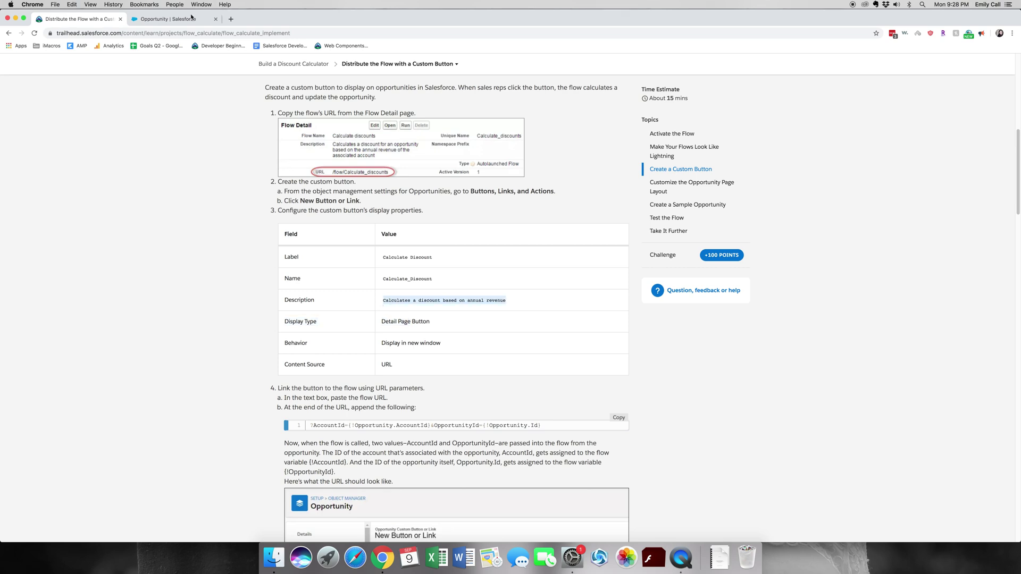
pyautogui.click(192, 19)
pyautogui.press('super+v')
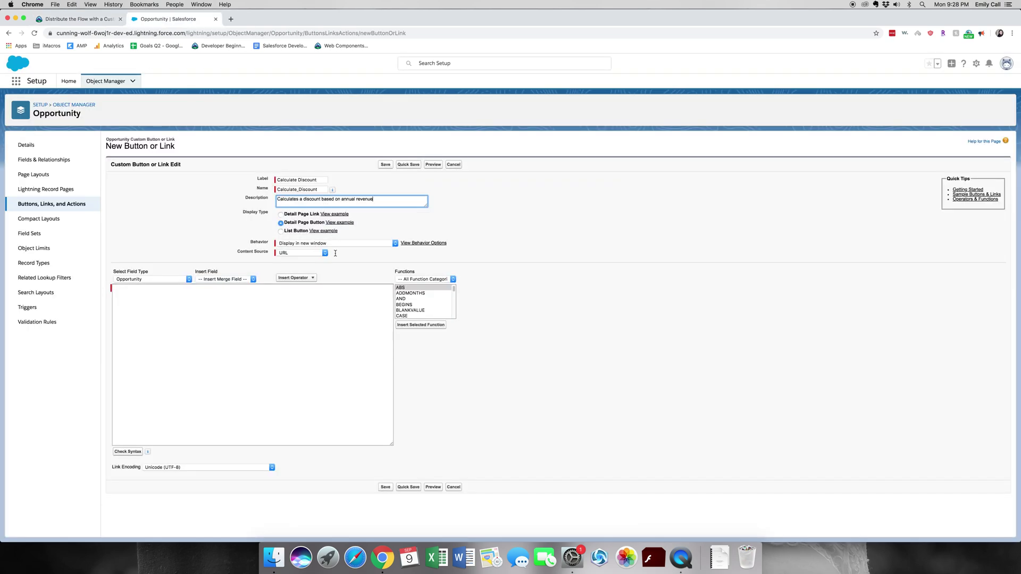
# - Paste into the URL content, then select the mistakenly pasted text for replacement
pyautogui.click(349, 371)
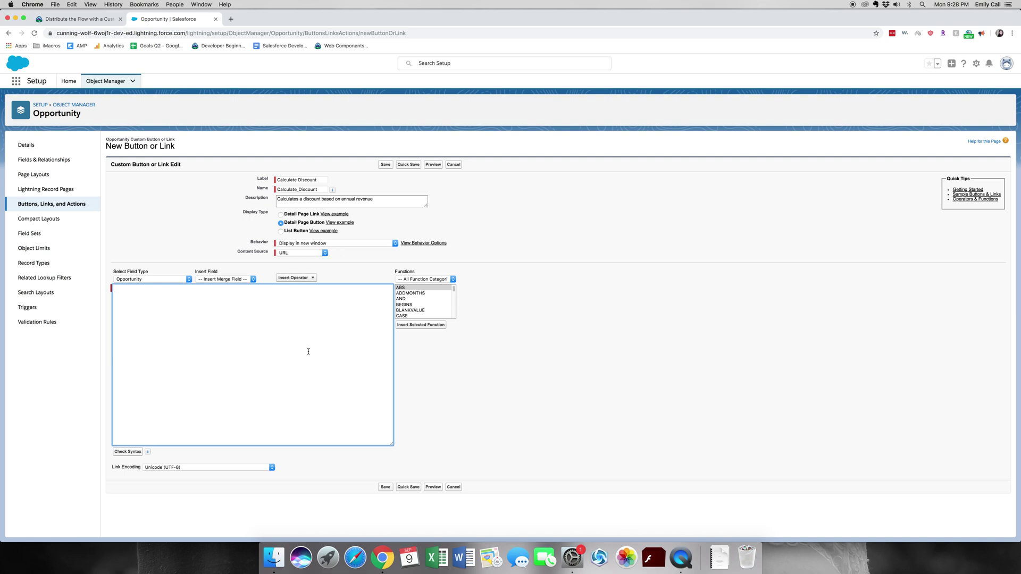
pyautogui.press('super+v')
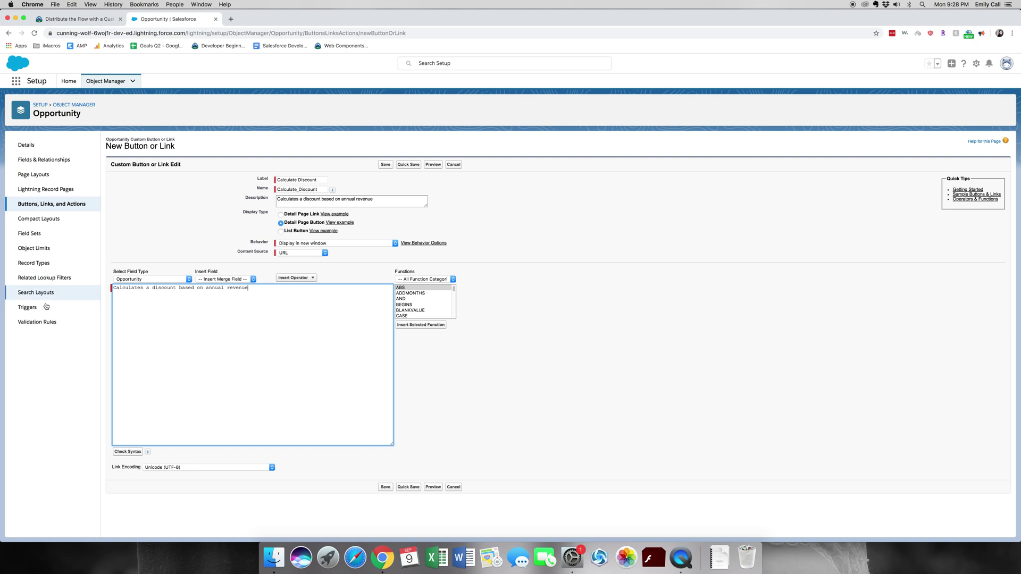
pyautogui.doubleClick(235, 289)
pyautogui.press('super+a')
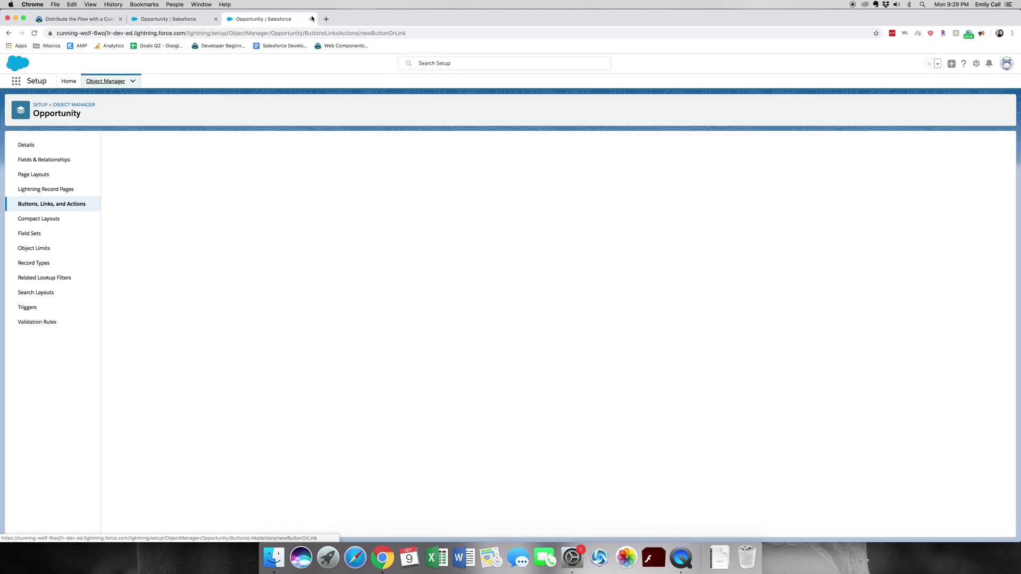
# - Find the Calculate discounts flow through Quick Find 'flow' and select its URL, /flow/Calculate_discounts
pyautogui.click(68, 81)
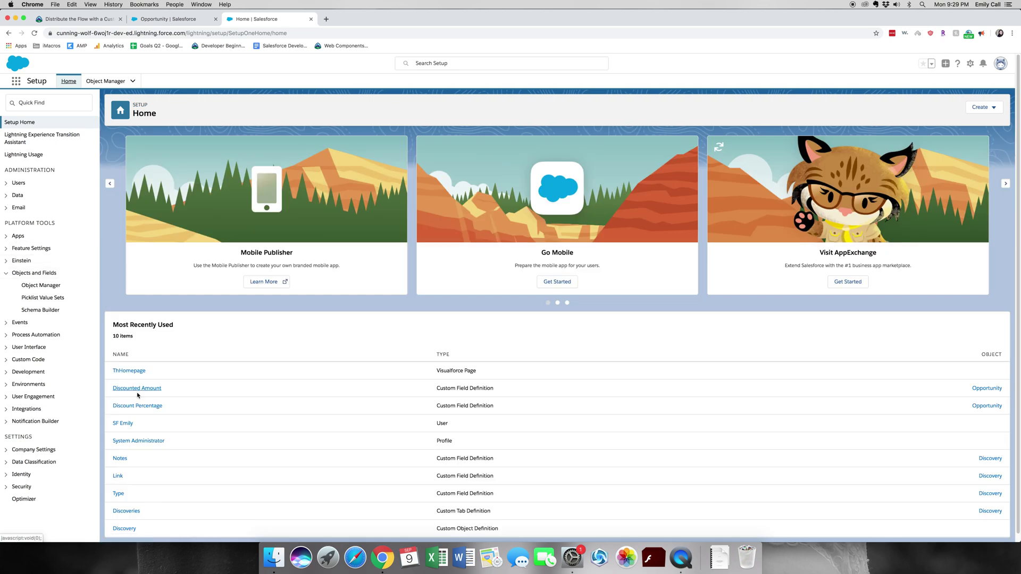
pyautogui.click(34, 104)
pyautogui.write('flows')
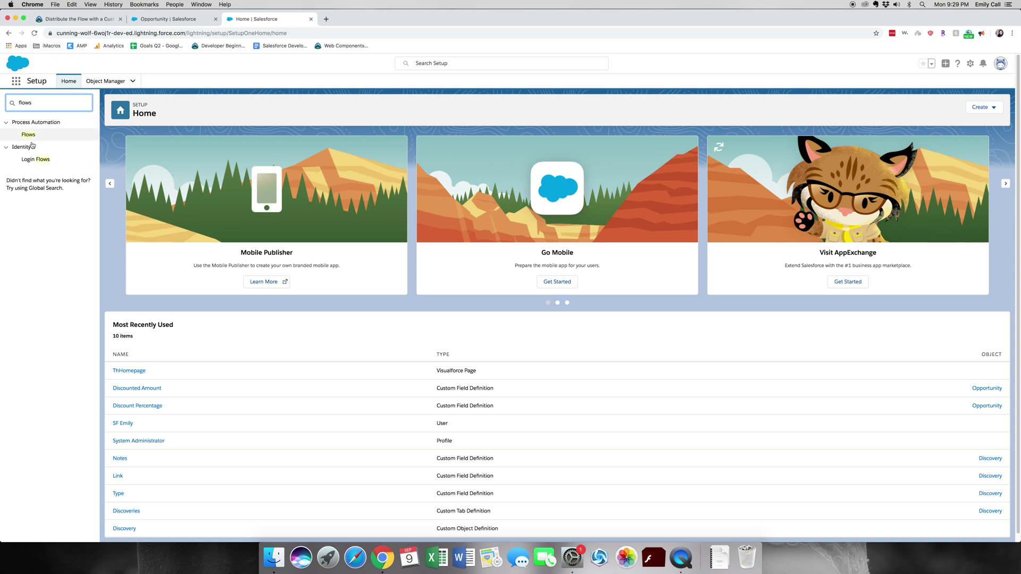
pyautogui.click(28, 135)
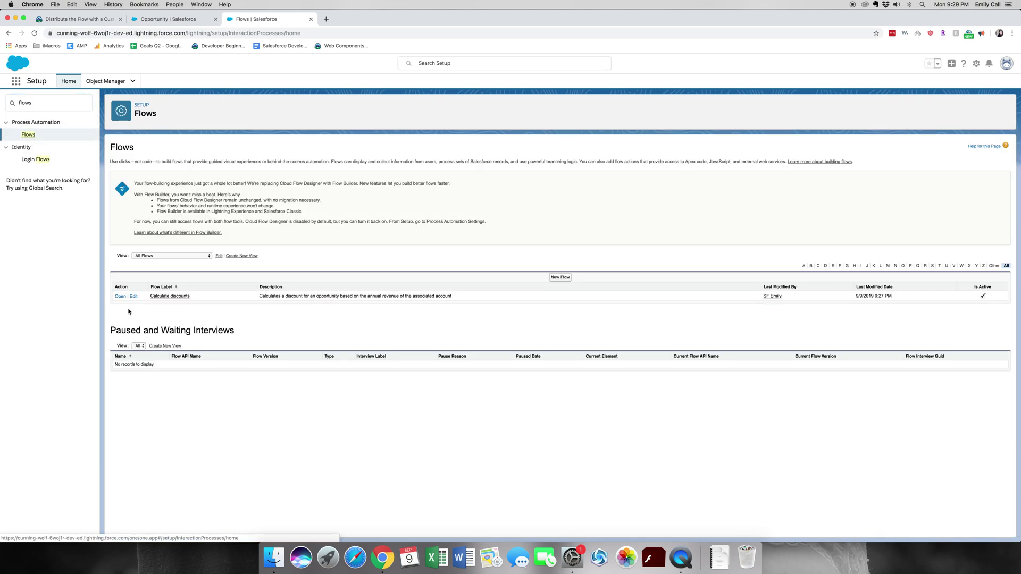
pyautogui.click(162, 298)
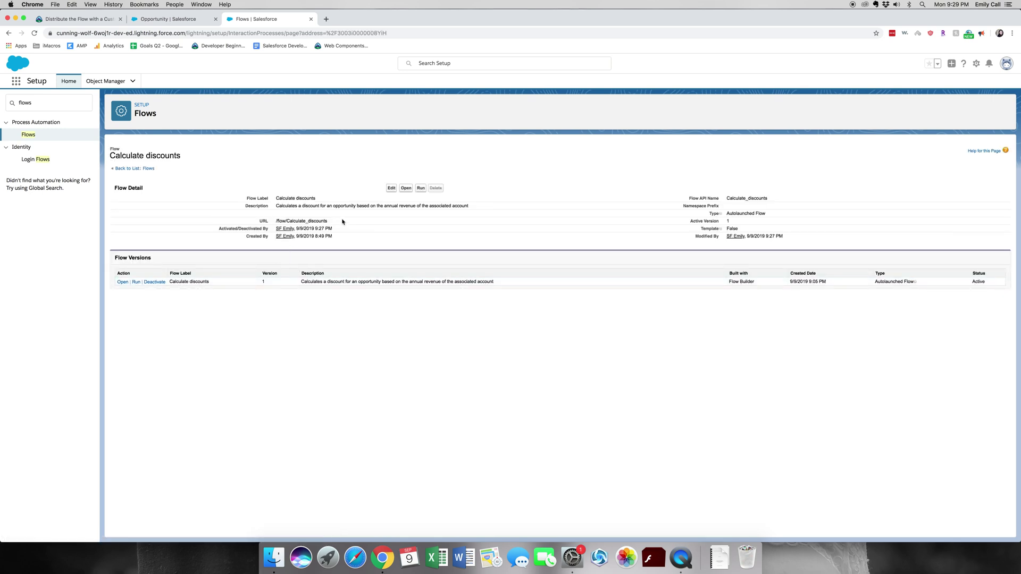
pyautogui.moveTo(345, 223)
pyautogui.mouseDown()
pyautogui.moveTo(242, 227)
pyautogui.moveTo(347, 219)
pyautogui.moveTo(328, 220)
pyautogui.mouseUp()
pyautogui.tripleClick(329, 220)
pyautogui.click(190, 20)
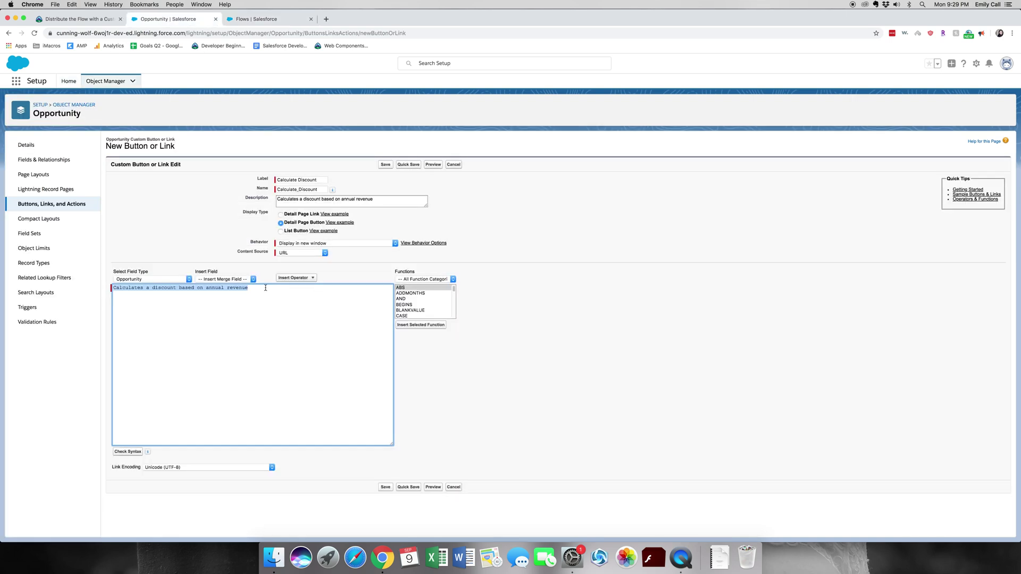
# - Replace the button content with the flow URL plus the AccountId and OpportunityId parameters
pyautogui.press('BackSpace')
pyautogui.press('super+v')
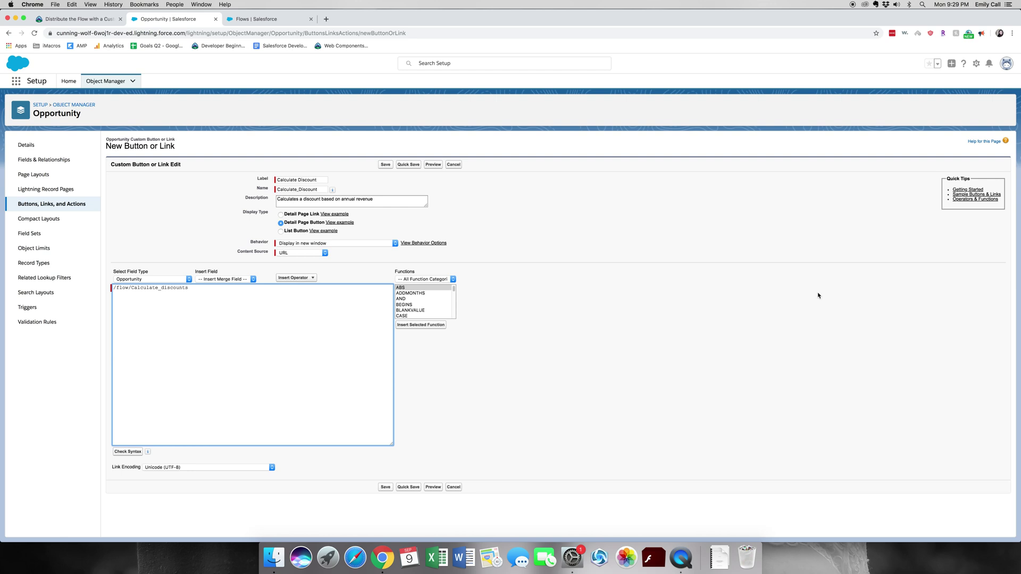
pyautogui.click(46, 19)
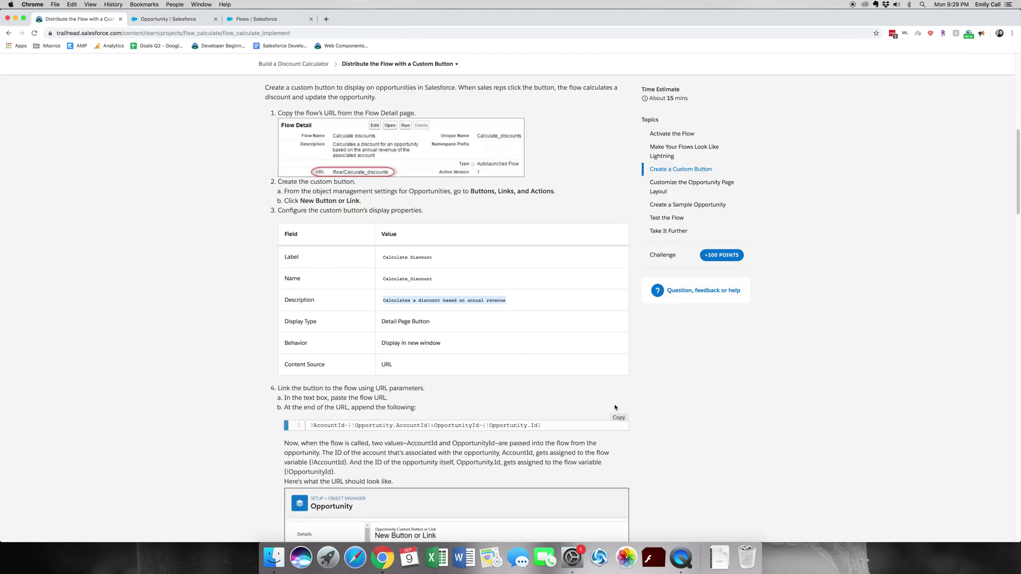
pyautogui.click(620, 425)
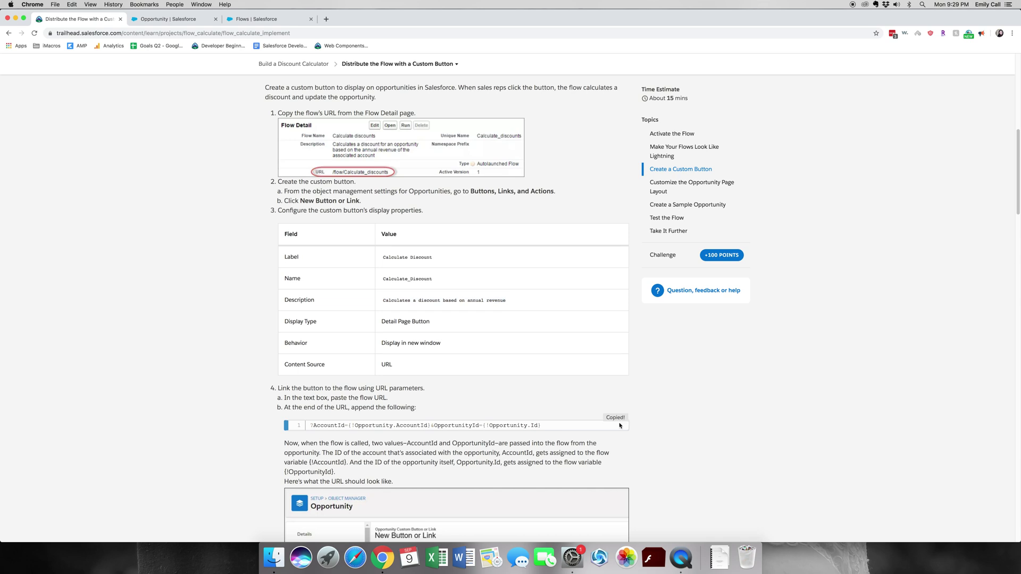
pyautogui.click(187, 19)
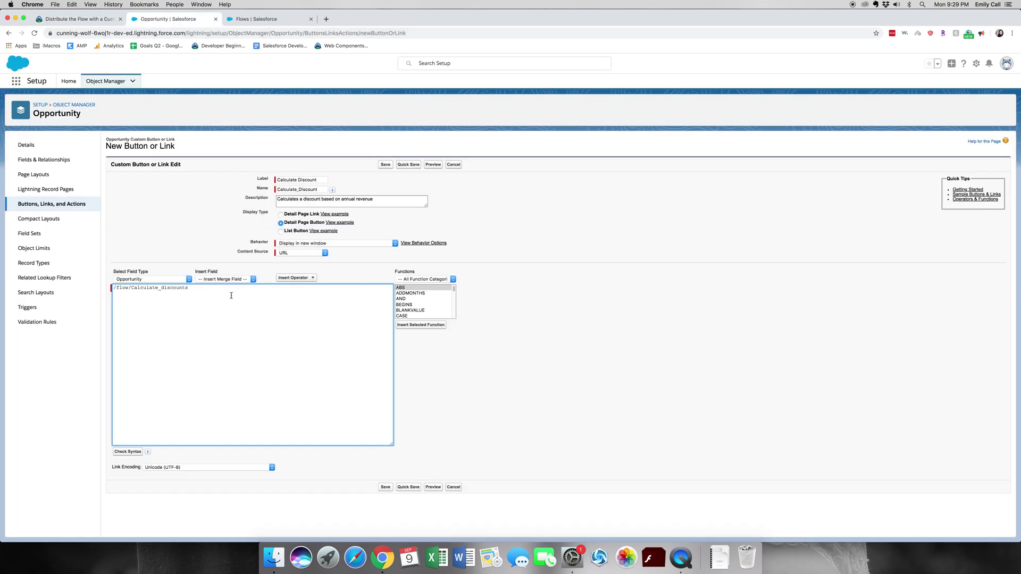
pyautogui.press('super+v')
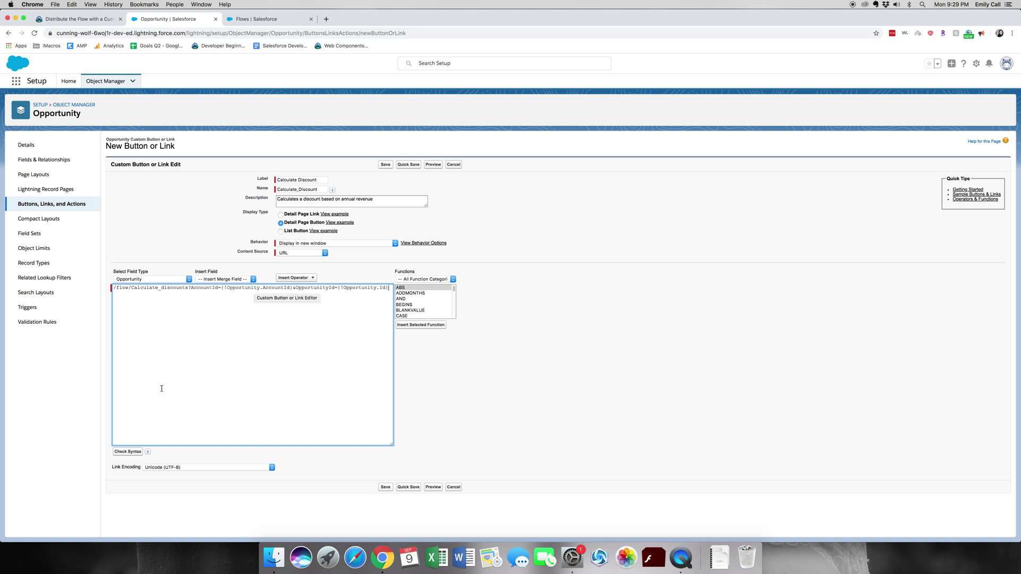
# - Check the syntax and save the Calculate Discount button, acknowledging the page layout warning
pyautogui.click(129, 451)
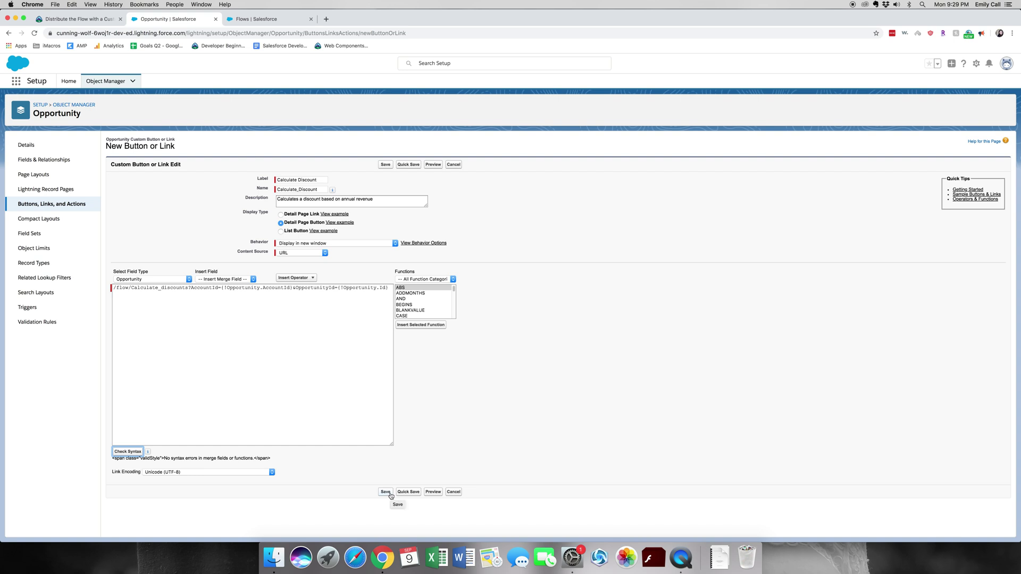
pyautogui.click(389, 494)
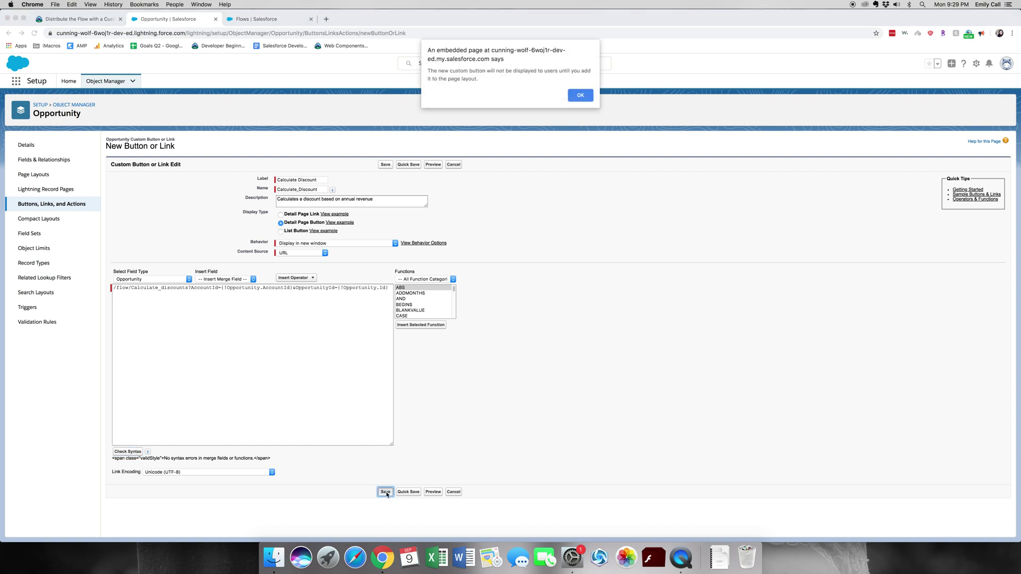
pyautogui.click(580, 95)
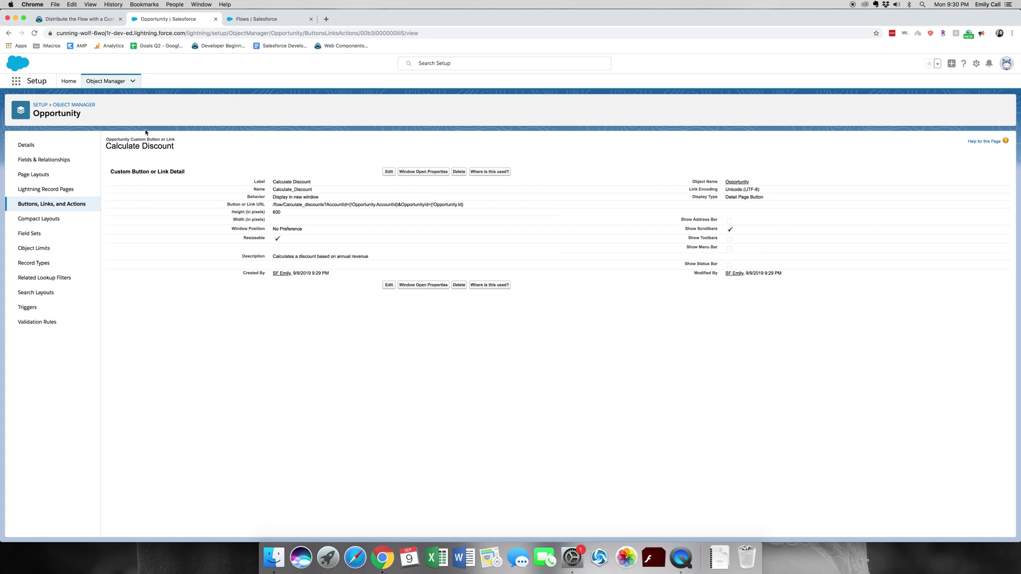
pyautogui.click(65, 174)
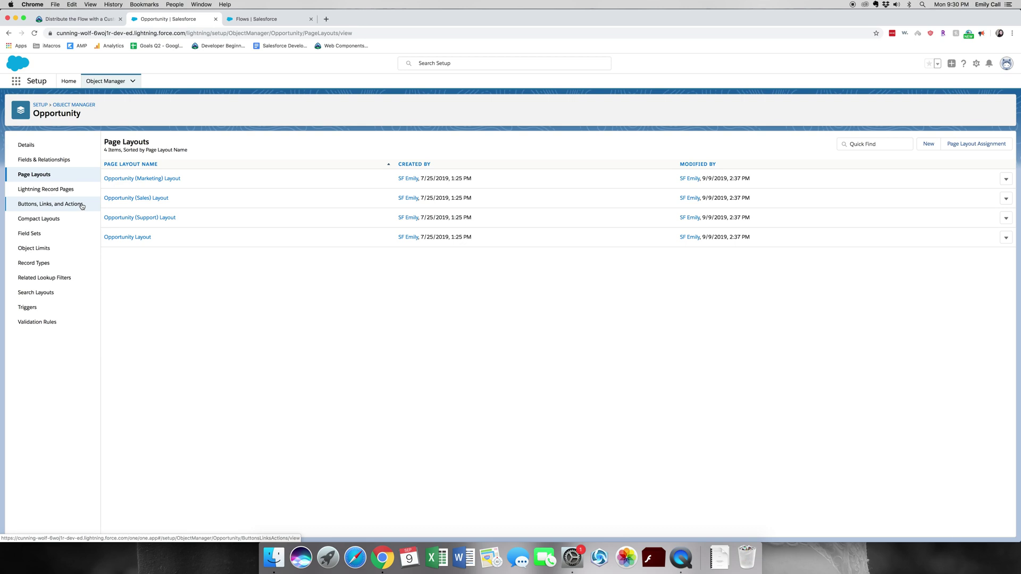
# - Add the Calculate Discount button to the Opportunity Layout's custom buttons
pyautogui.click(138, 237)
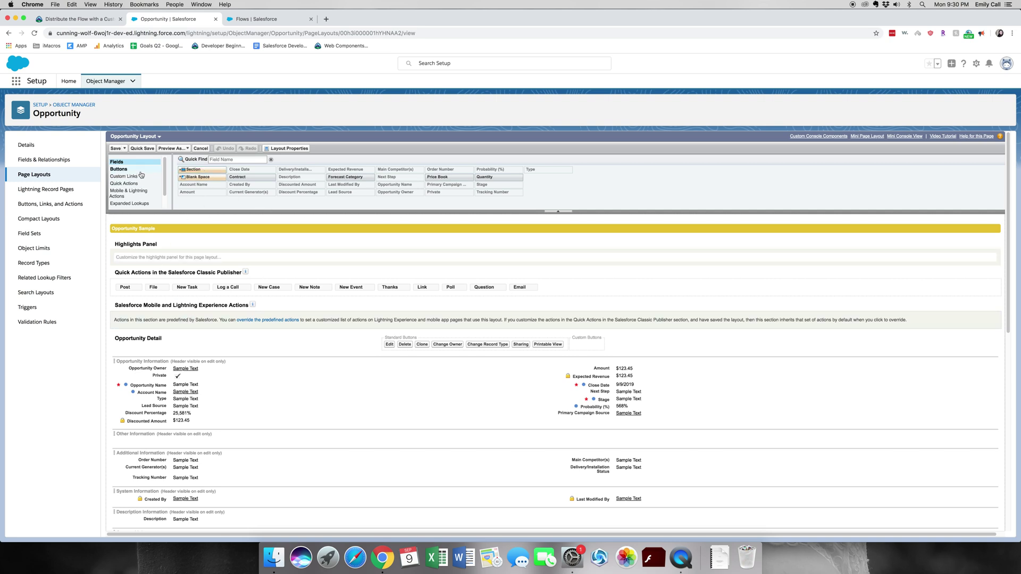
pyautogui.click(119, 169)
pyautogui.moveTo(181, 171); pyautogui.dragTo(580, 345)
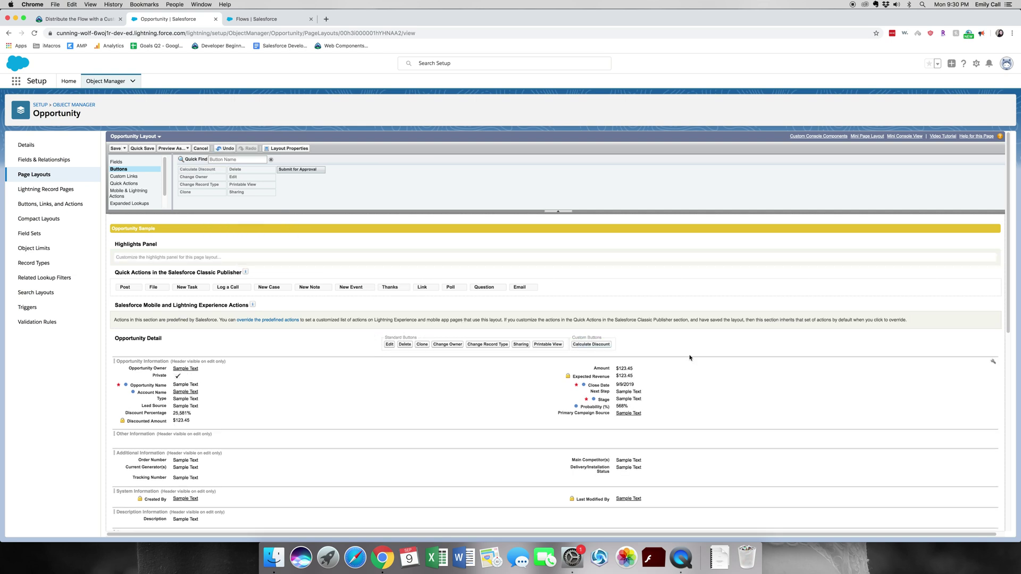
# - Move Discount Percentage and Discounted Amount into Additional Information and save the layout
pyautogui.scroll(-1, 475, 445)
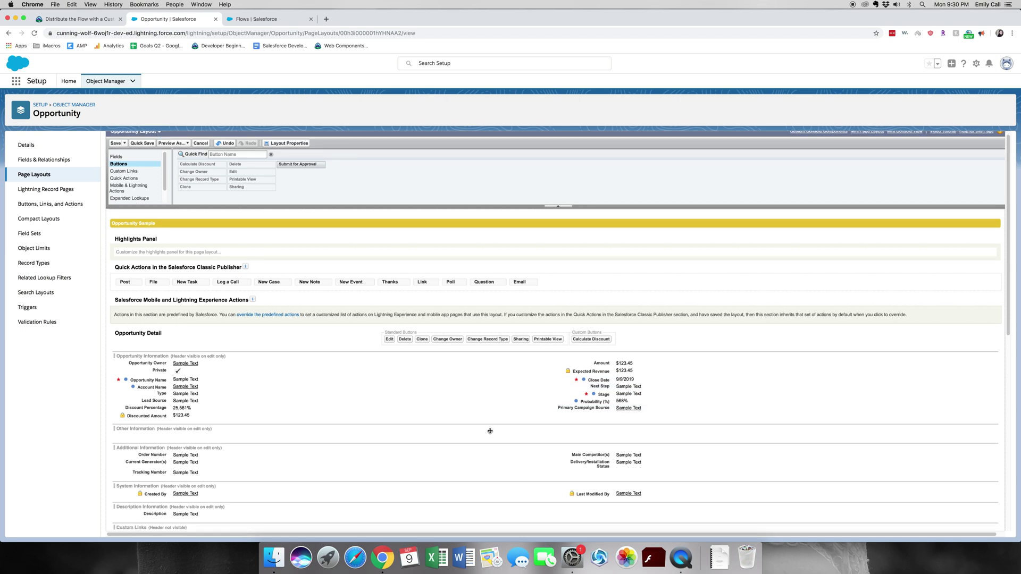
pyautogui.scroll(-1, 487, 428)
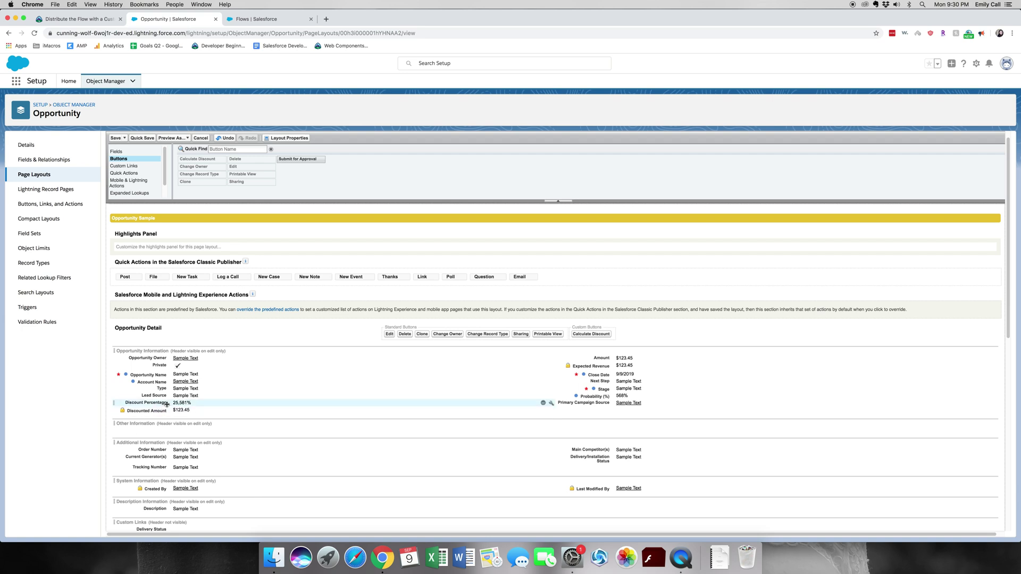
pyautogui.moveTo(166, 404); pyautogui.dragTo(184, 470)
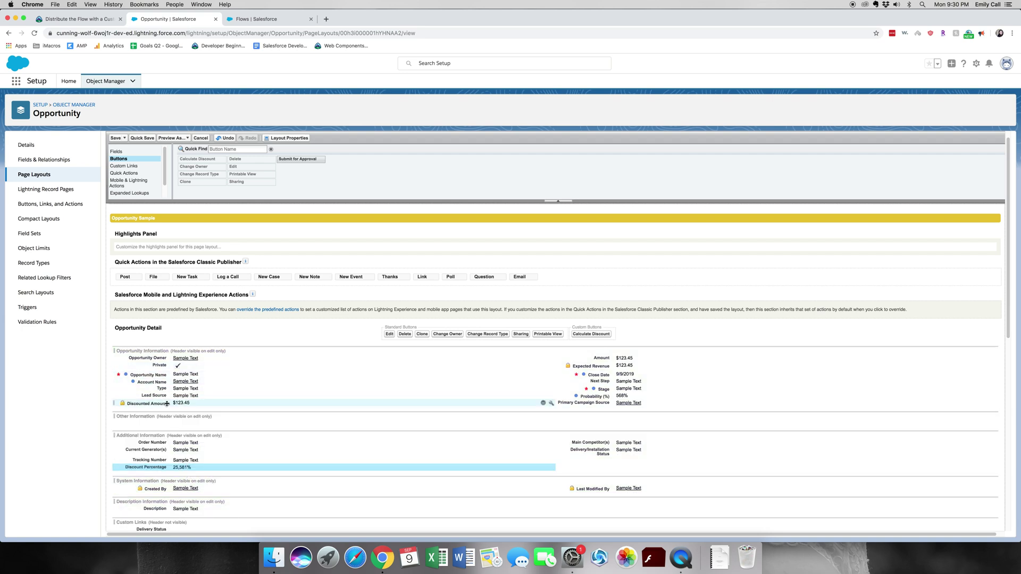
pyautogui.moveTo(146, 403); pyautogui.dragTo(179, 470)
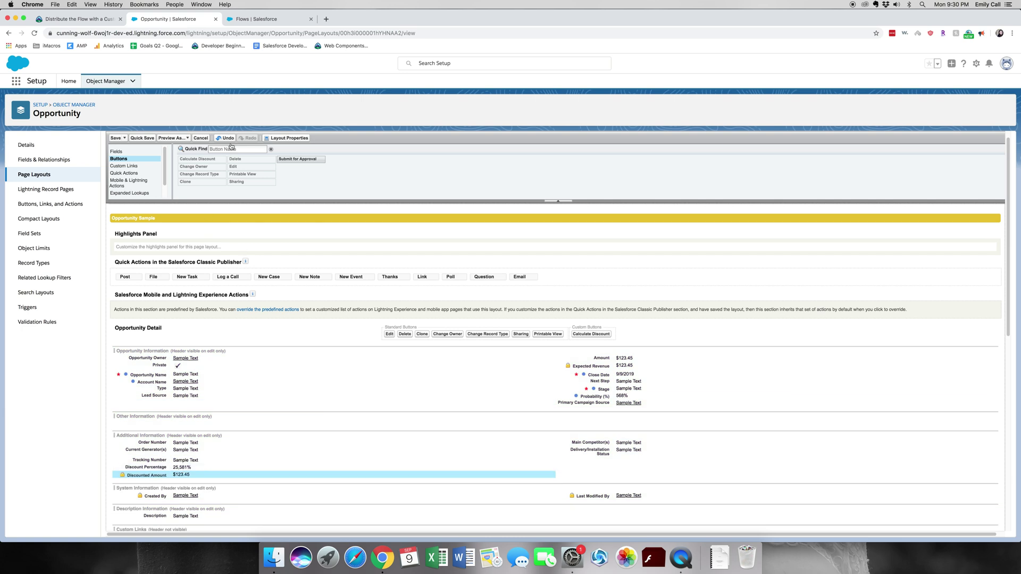
pyautogui.click(117, 138)
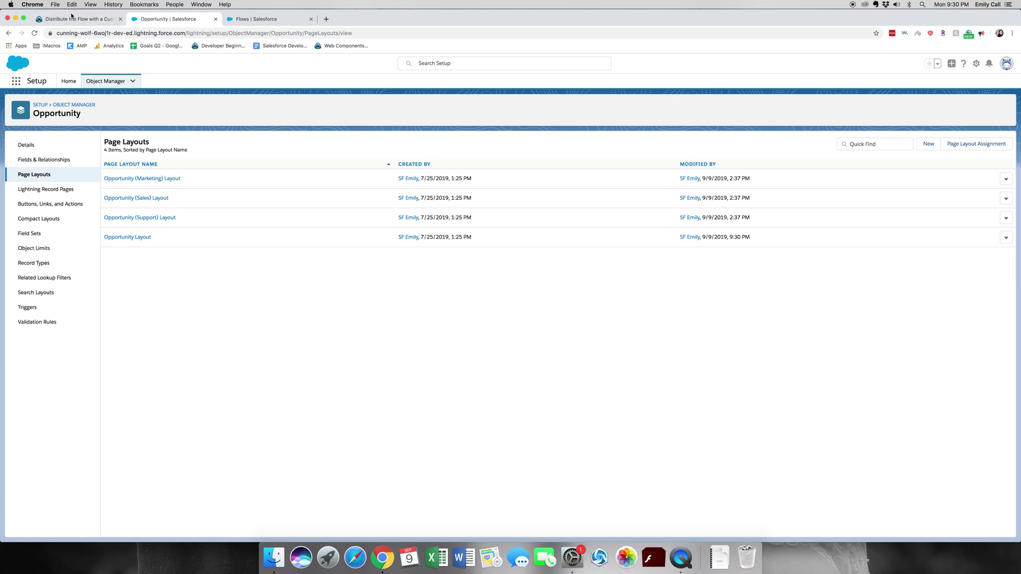
# - Switch to the Sales app and start a new opportunity from the Opportunities list
pyautogui.click(16, 82)
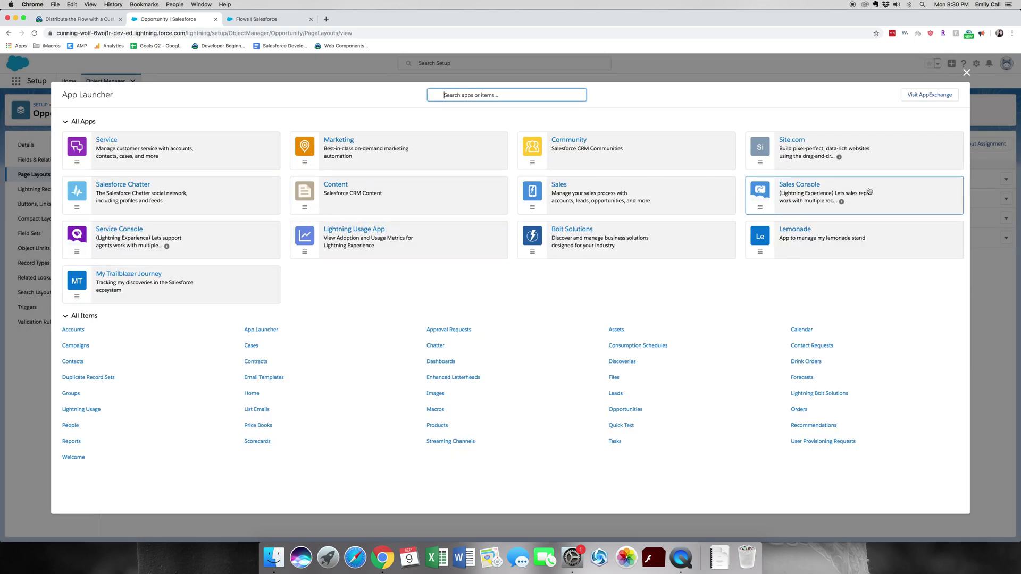
pyautogui.click(588, 210)
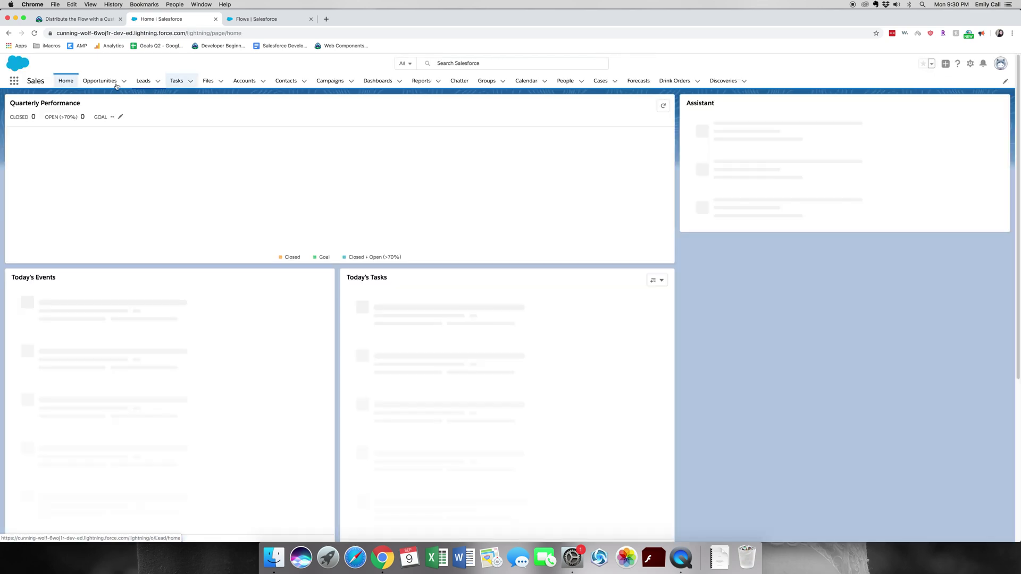
pyautogui.click(111, 81)
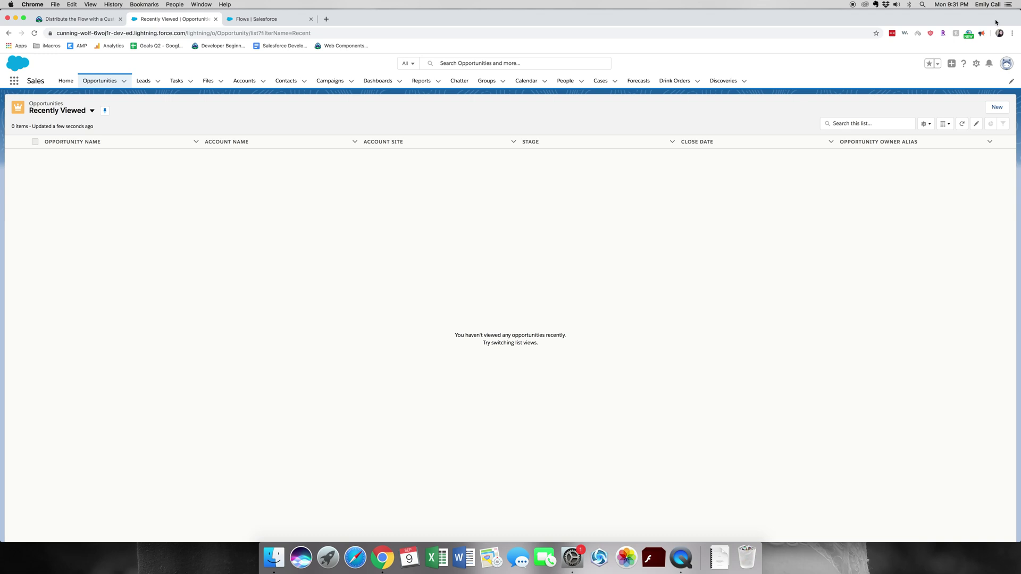
pyautogui.click(998, 107)
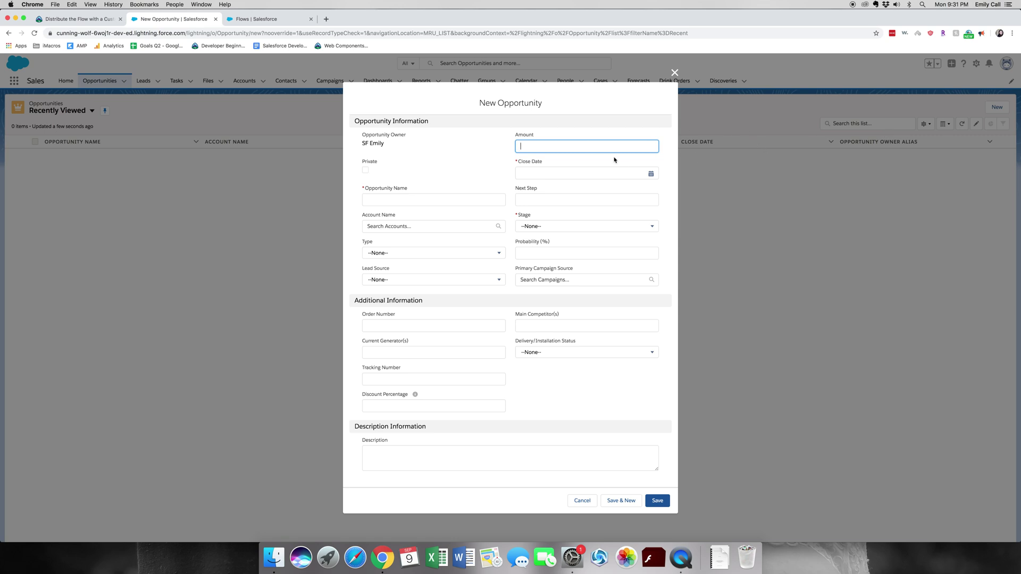
# - Name the opportunity 'Edge Communications - 1 year contract' and set its account to Edge Communications
pyautogui.click(474, 201)
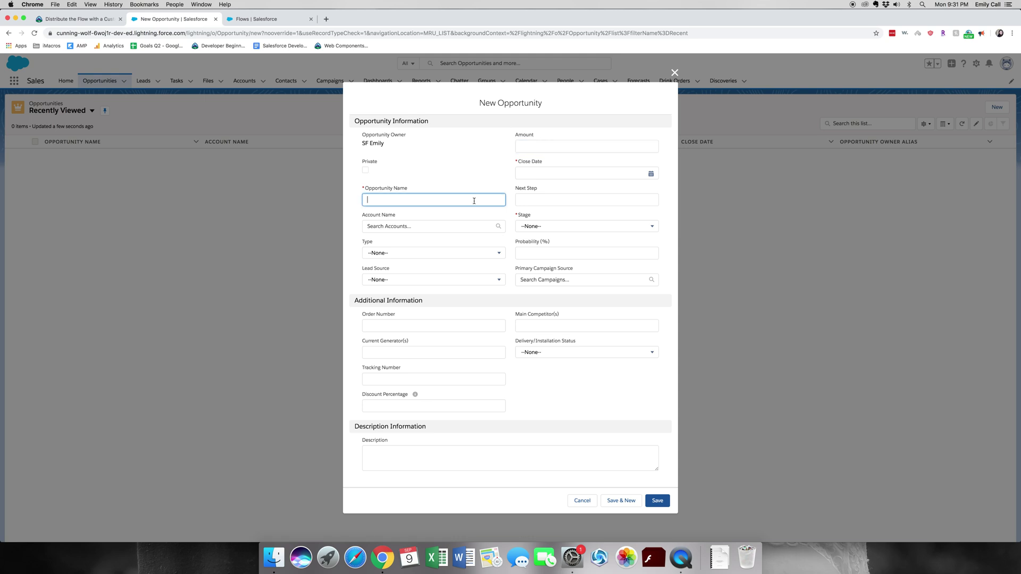
pyautogui.write('Edge Communications - 1 ye')
pyautogui.press('BackSpace')
pyautogui.write('year c contract')
pyautogui.press('Tab')
pyautogui.press('Tab')
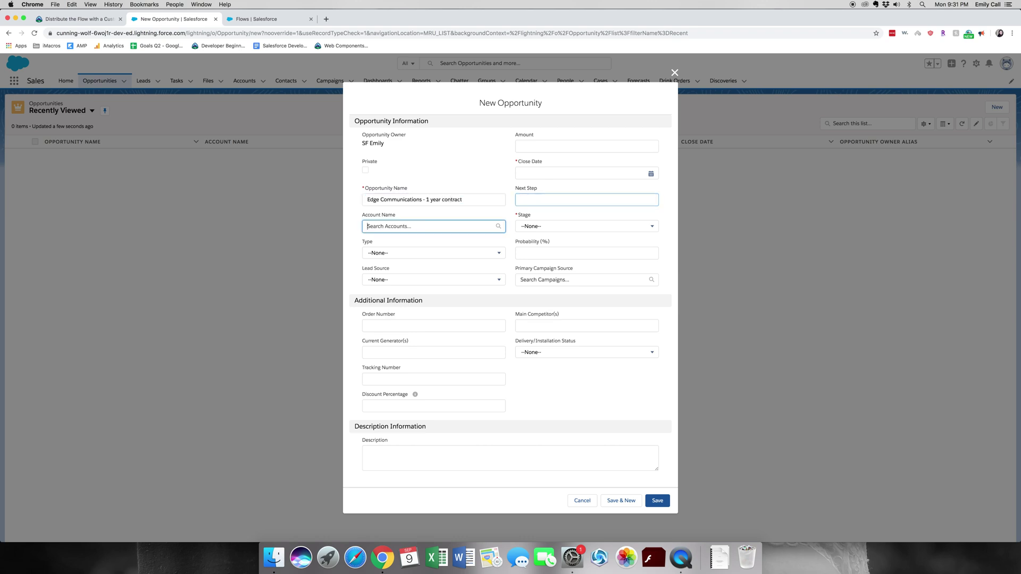
pyautogui.write('Edge')
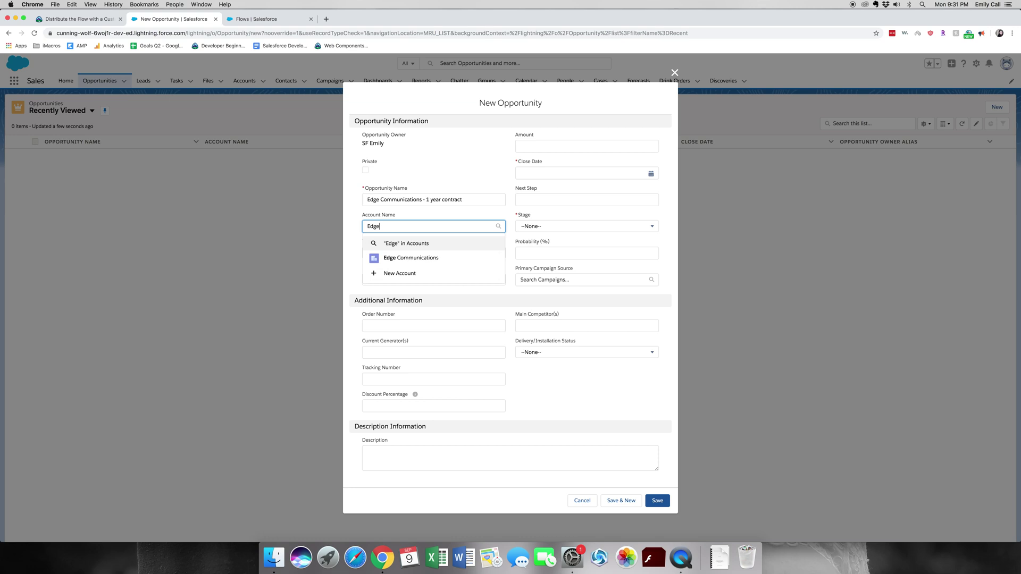
pyautogui.press('Down')
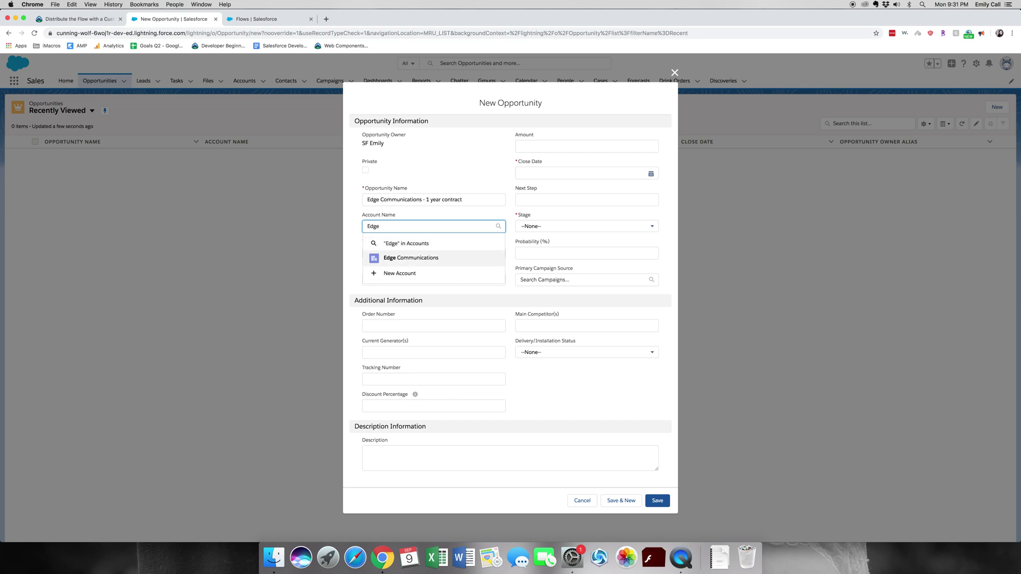
pyautogui.press('Return')
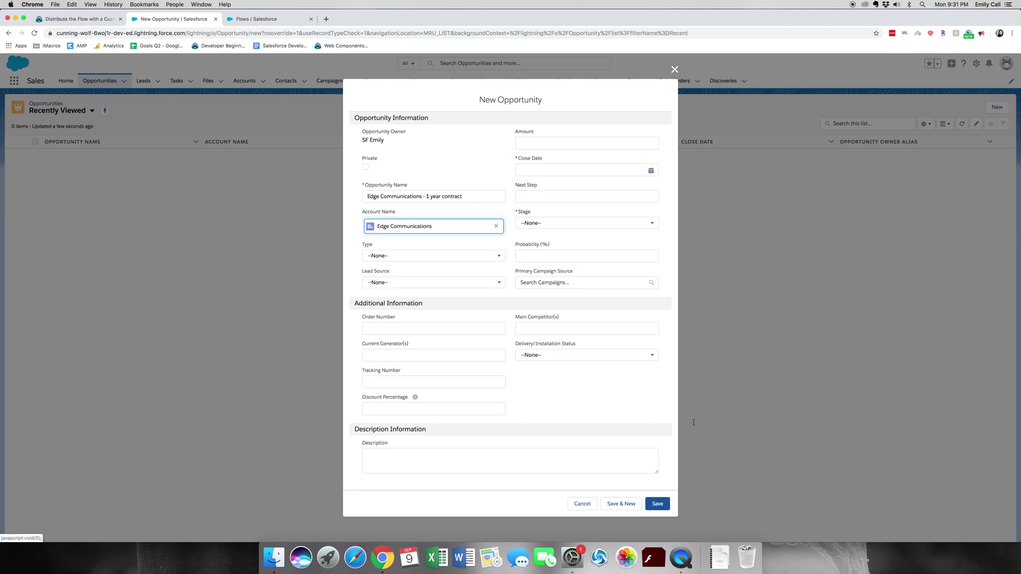
# - Set close date 9/9/2020 and amount $5,000,000, then attempt to save
pyautogui.click(651, 171)
pyautogui.click(623, 185)
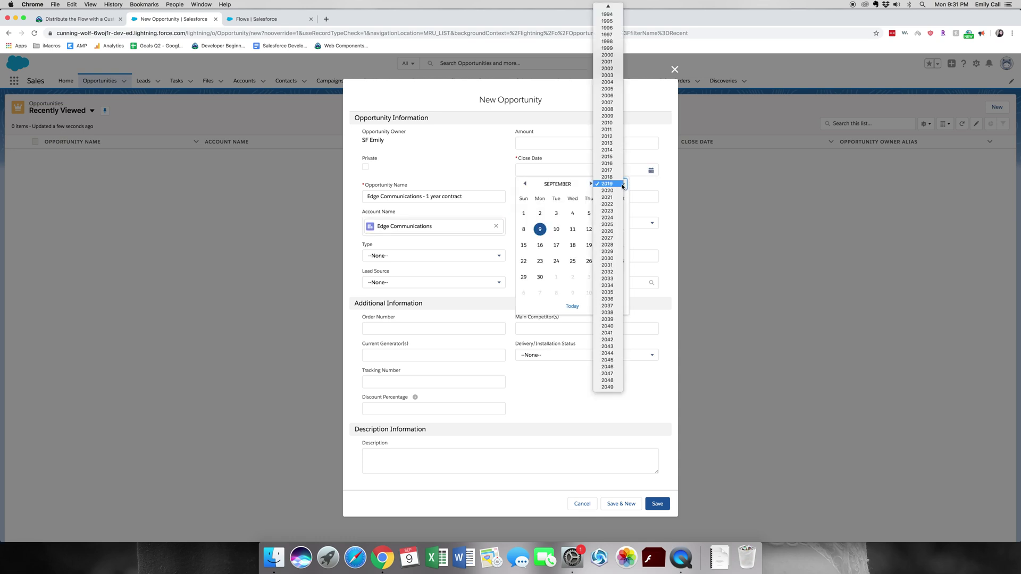
pyautogui.click(612, 190)
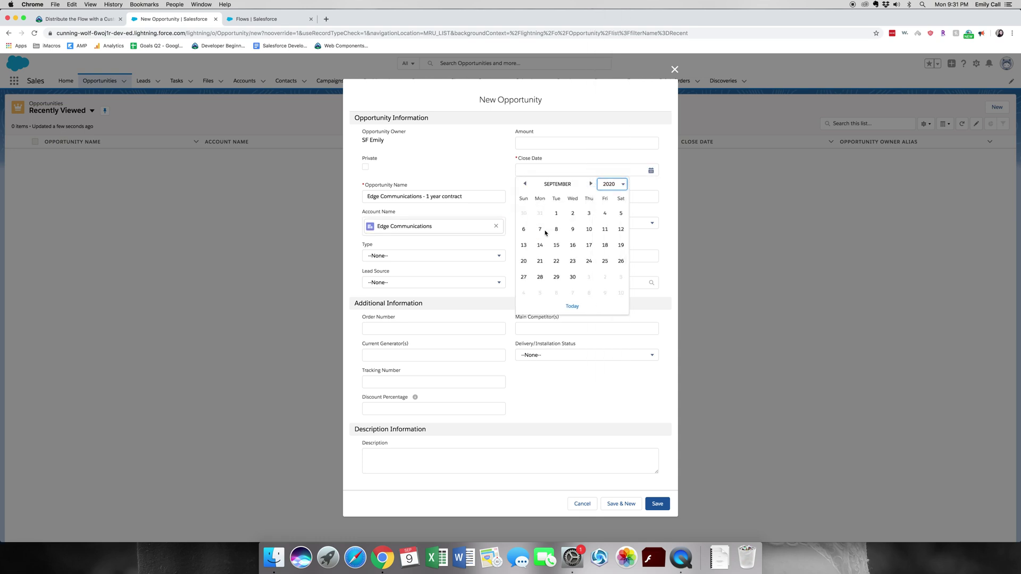
pyautogui.click(573, 230)
pyautogui.click(574, 230)
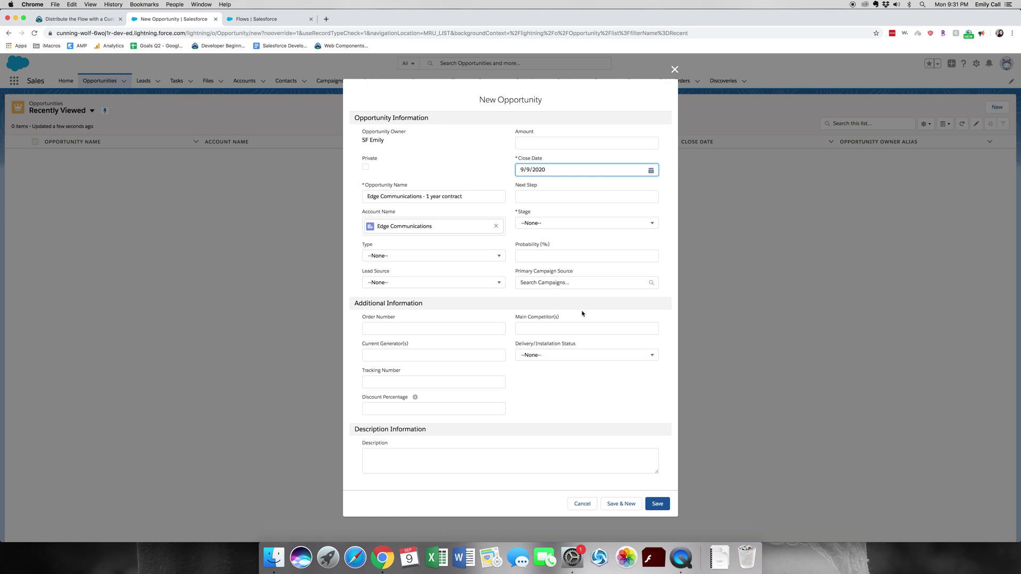
pyautogui.click(547, 141)
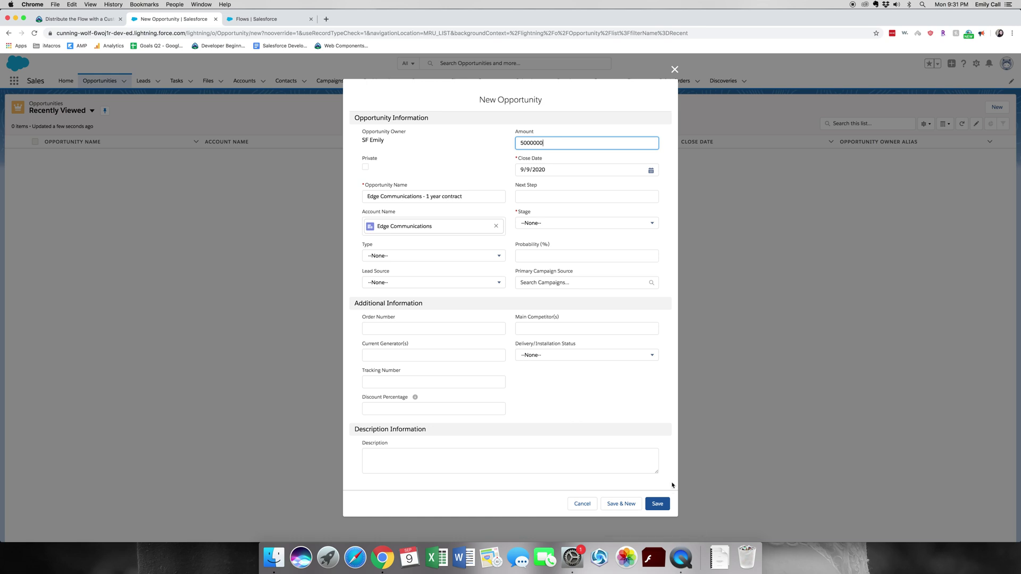
pyautogui.click(666, 504)
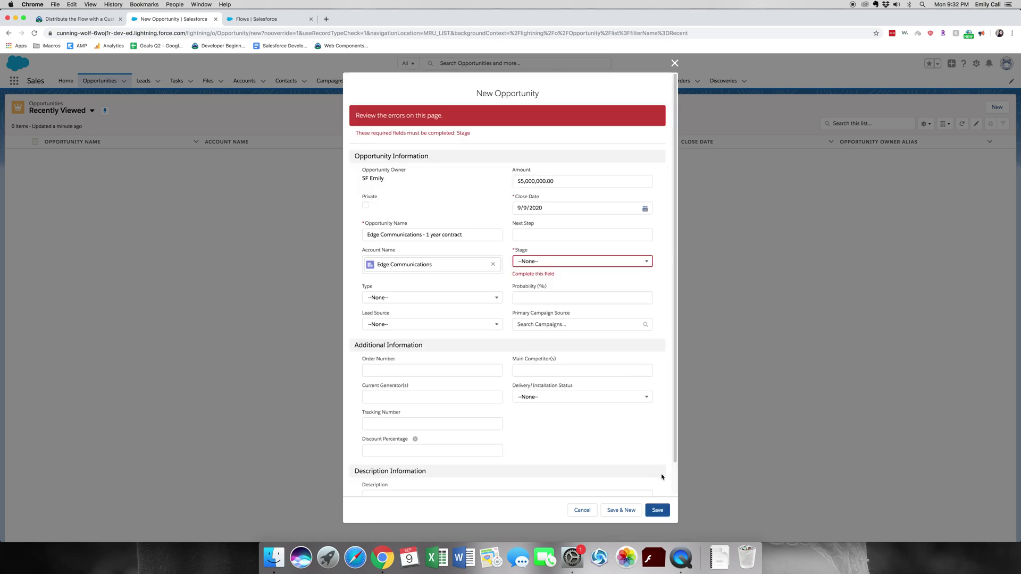
# - Save the Edge Communications - 1 year contract opportunity at Value Proposition and view its record actions
pyautogui.click(613, 261)
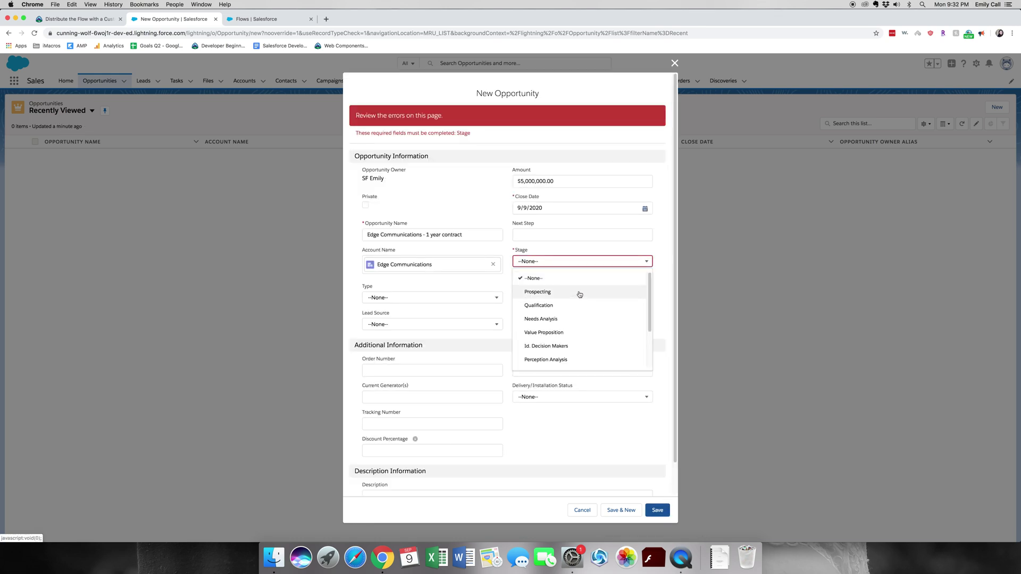
pyautogui.click(569, 333)
pyautogui.click(658, 514)
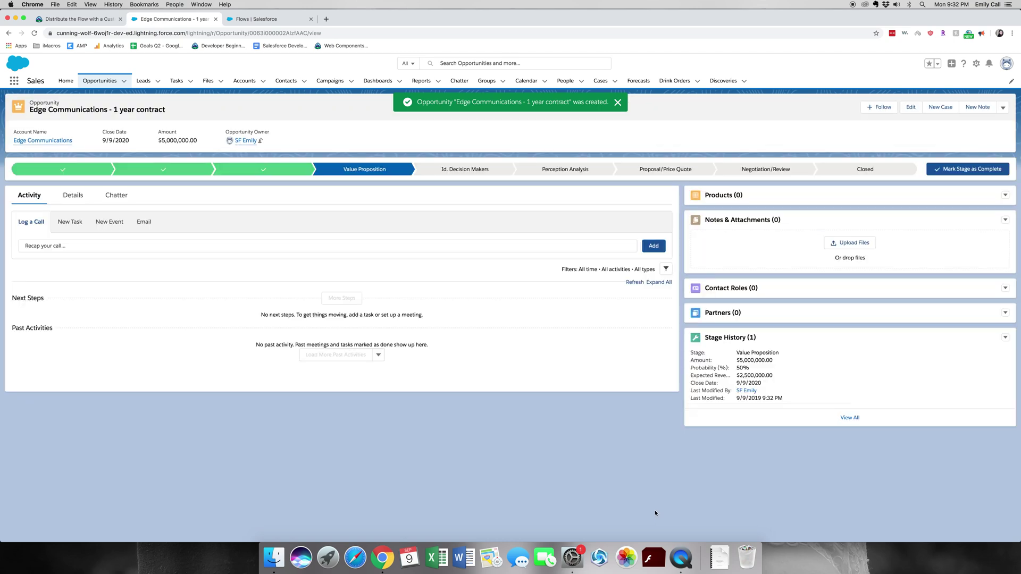
pyautogui.click(1002, 108)
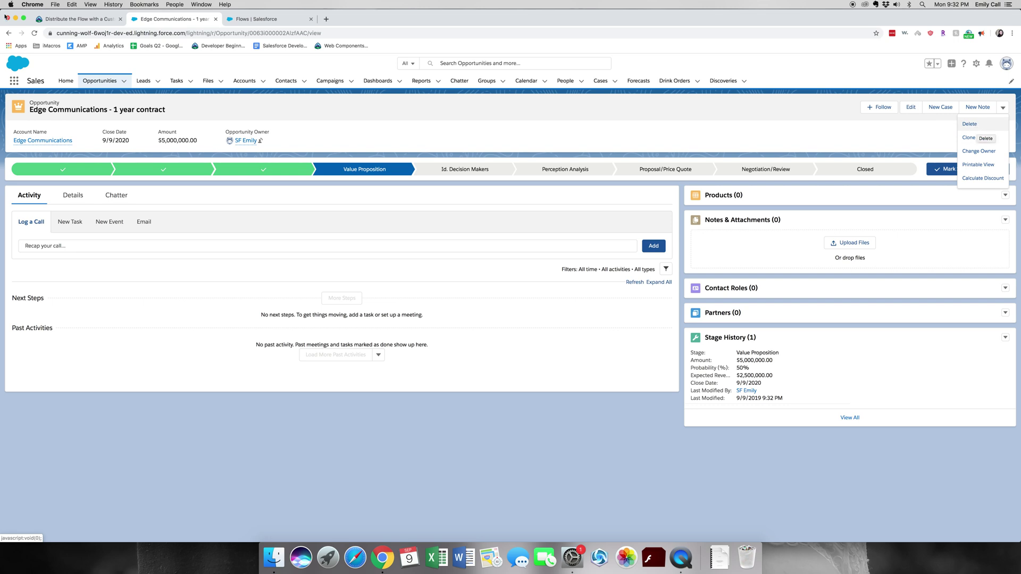
pyautogui.hotkey('ctrl', 'shift', 'Tab')
# - Run Verify step for the Distribute the Flow with a Custom Button unit
pyautogui.scroll(-15, 694, 336)
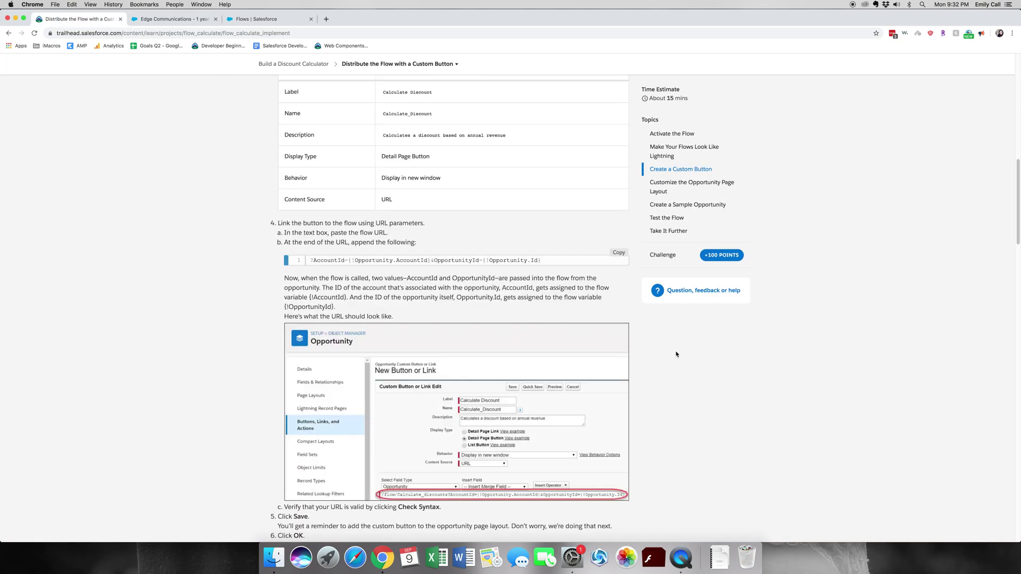
pyautogui.scroll(-10, 647, 372)
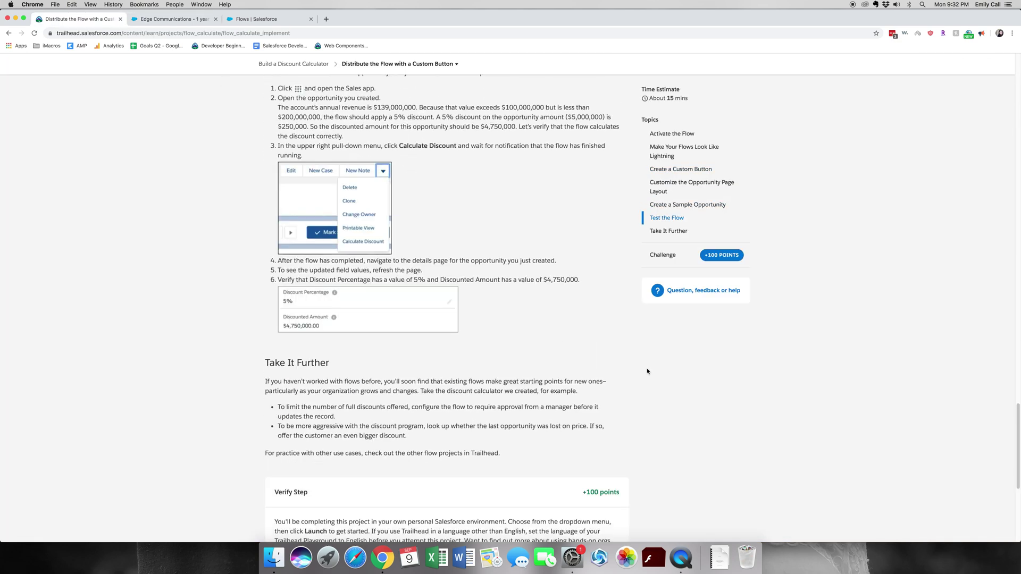
pyautogui.click(326, 445)
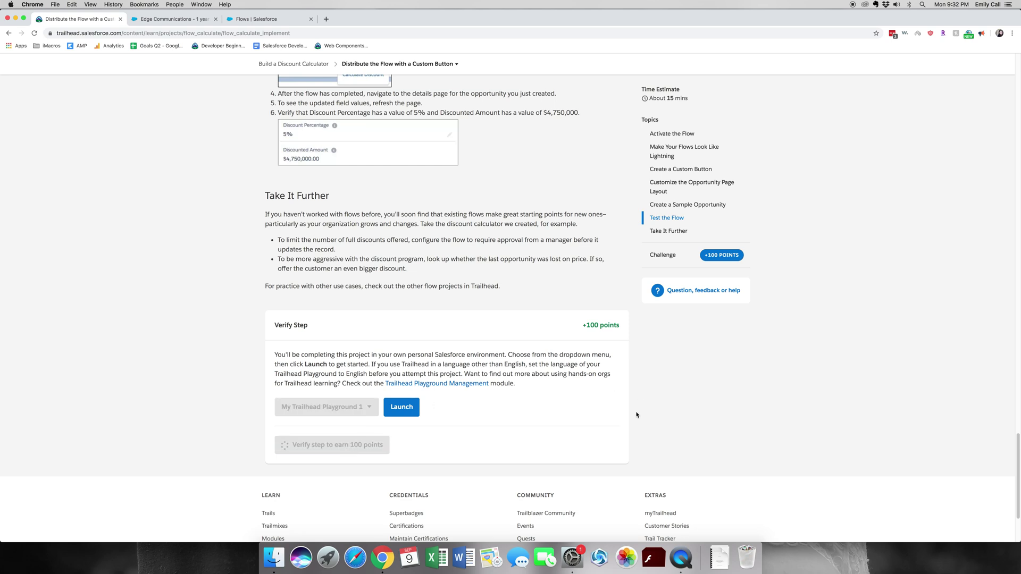
pyautogui.scroll(10, 532, 391)
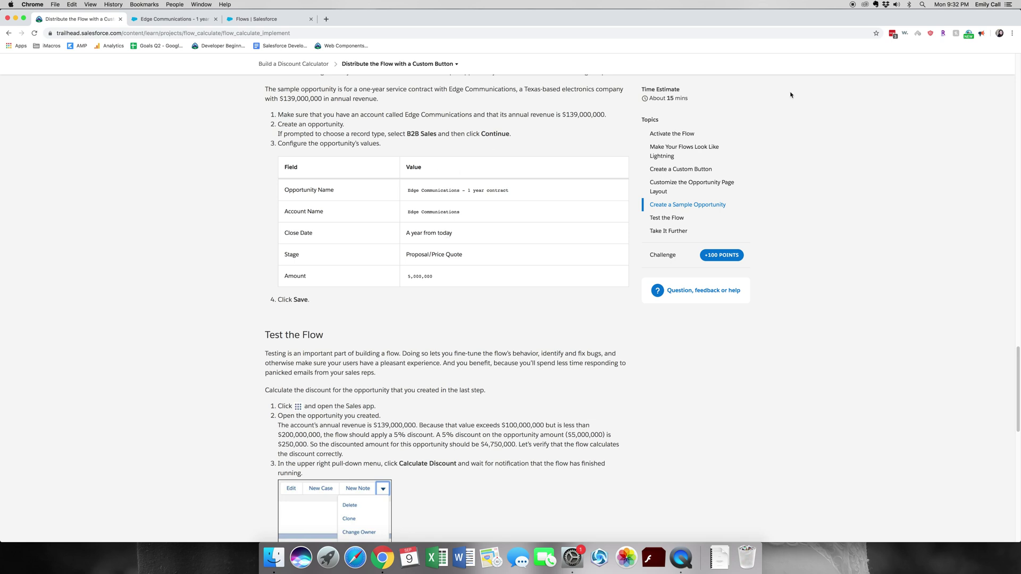
pyautogui.scroll(-3, 806, 464)
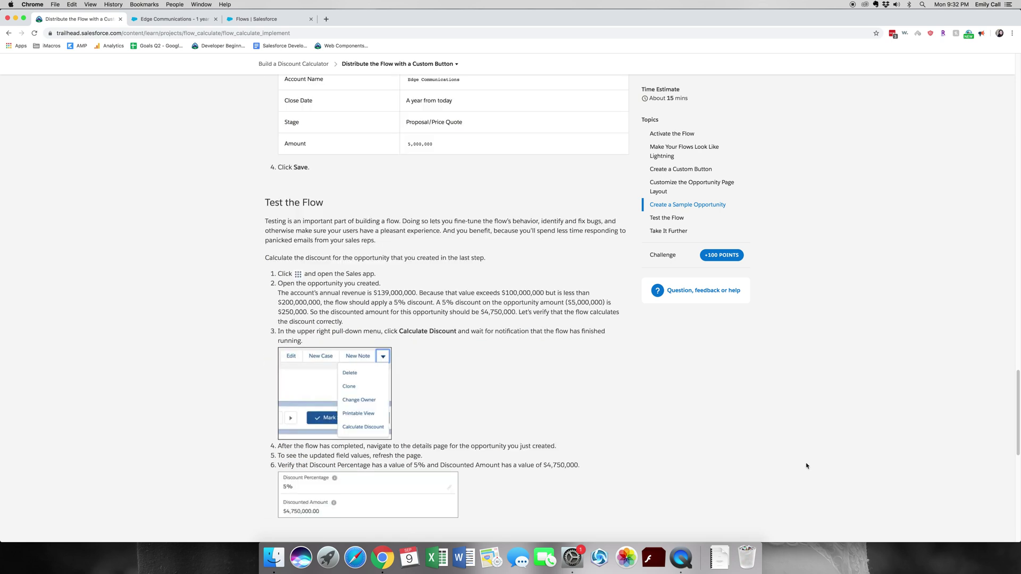
pyautogui.scroll(-3, 806, 463)
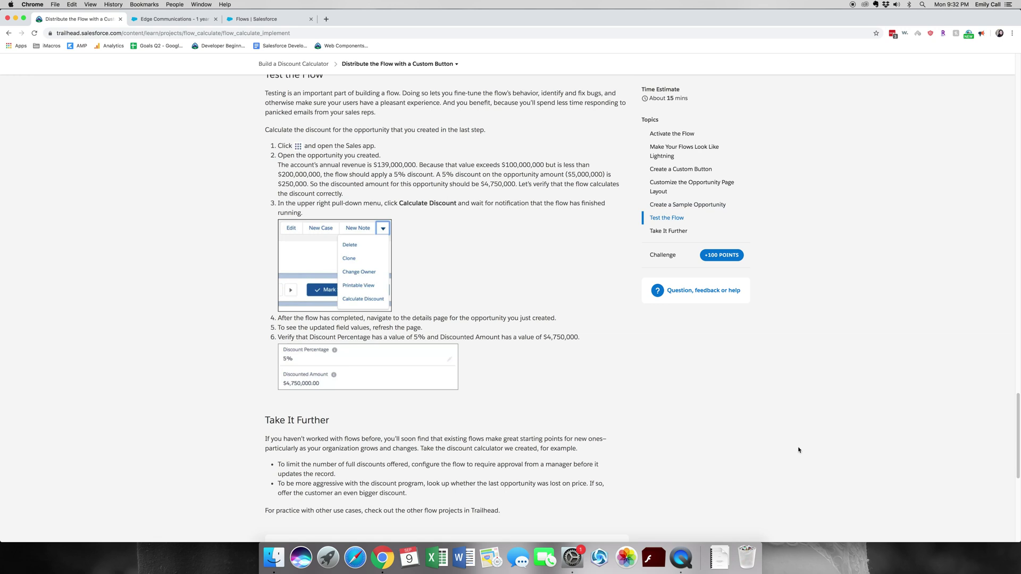
pyautogui.scroll(-4, 798, 450)
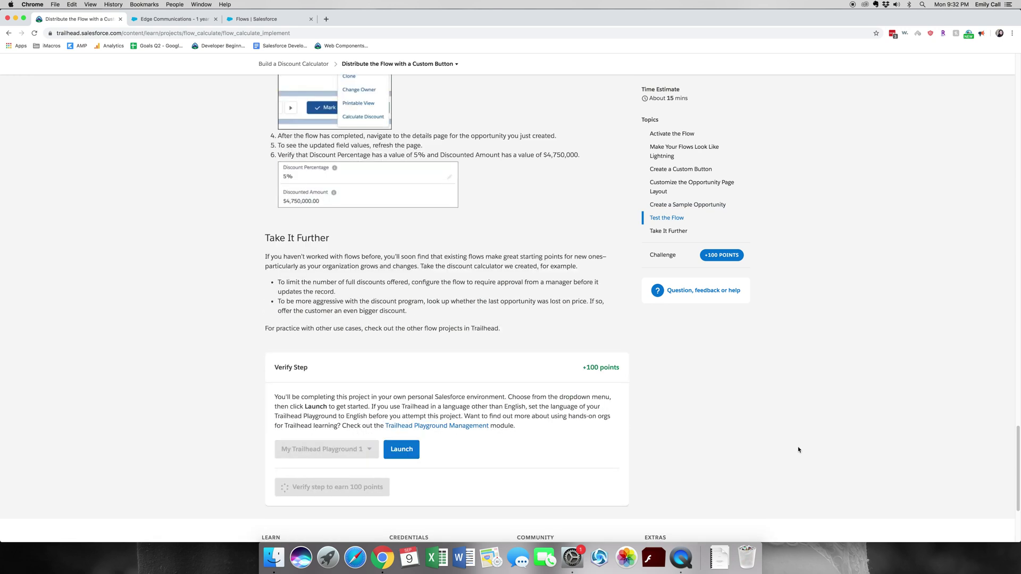